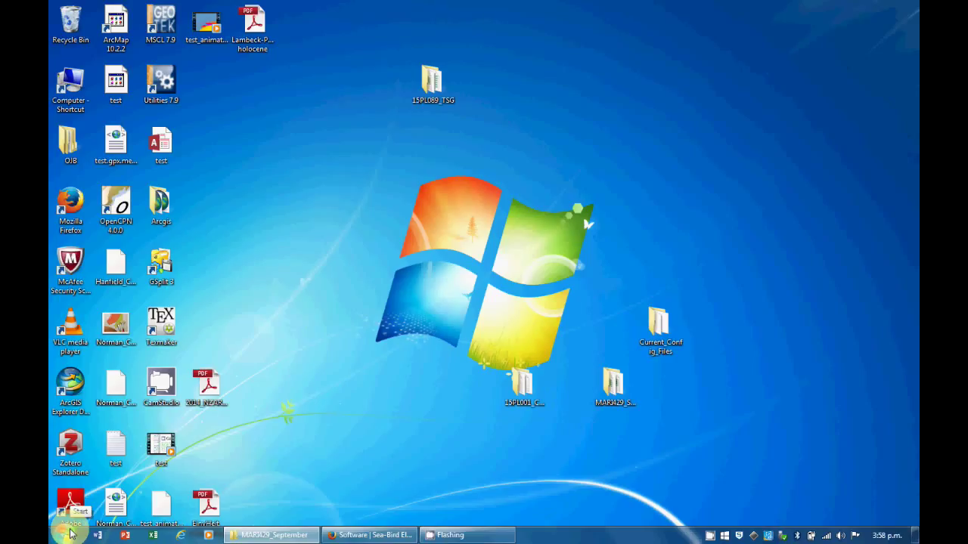
- Launch SBEDataProcessing-Win32 from the Sea-Bird programs, open its Data Conversion module and move that window clear of the desktop folders
click(69, 534)
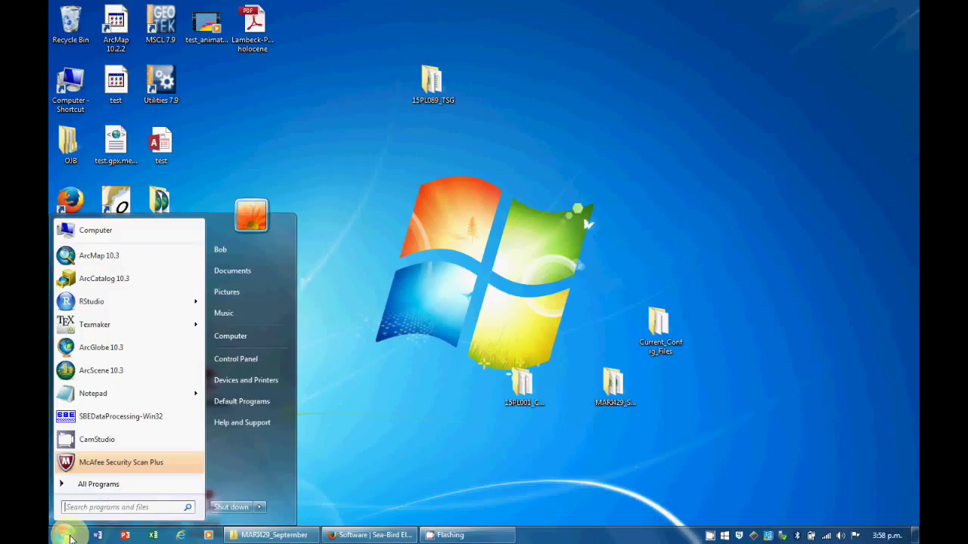
click(106, 488)
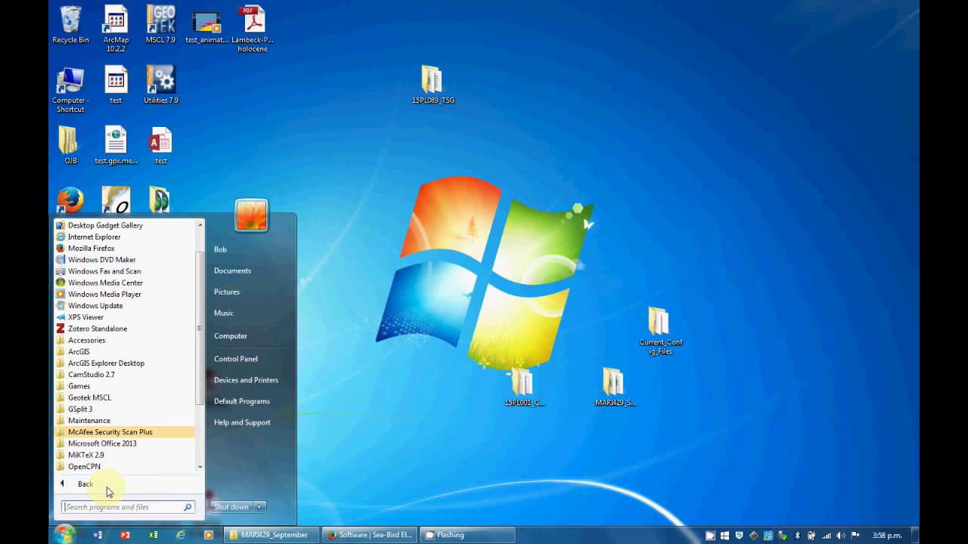
drag(196, 385, 190, 443)
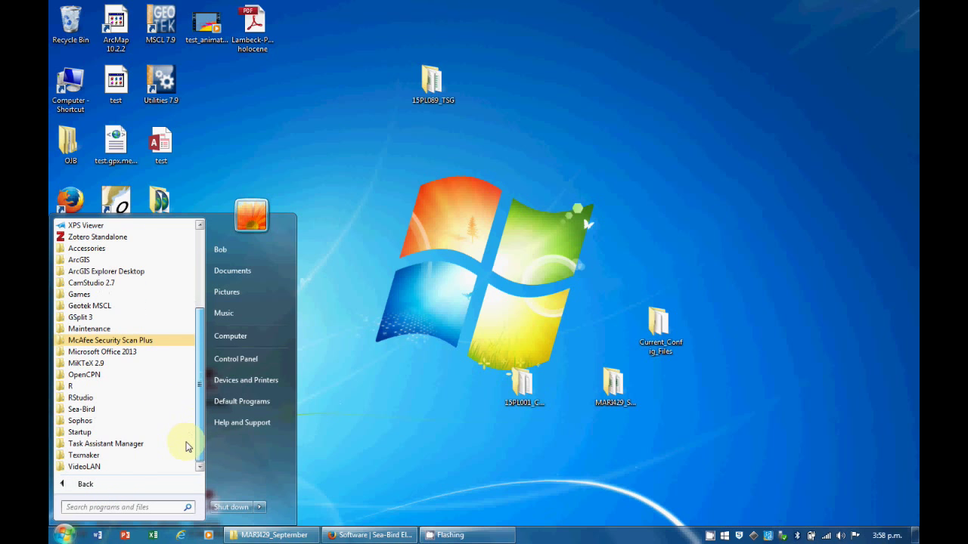
click(103, 409)
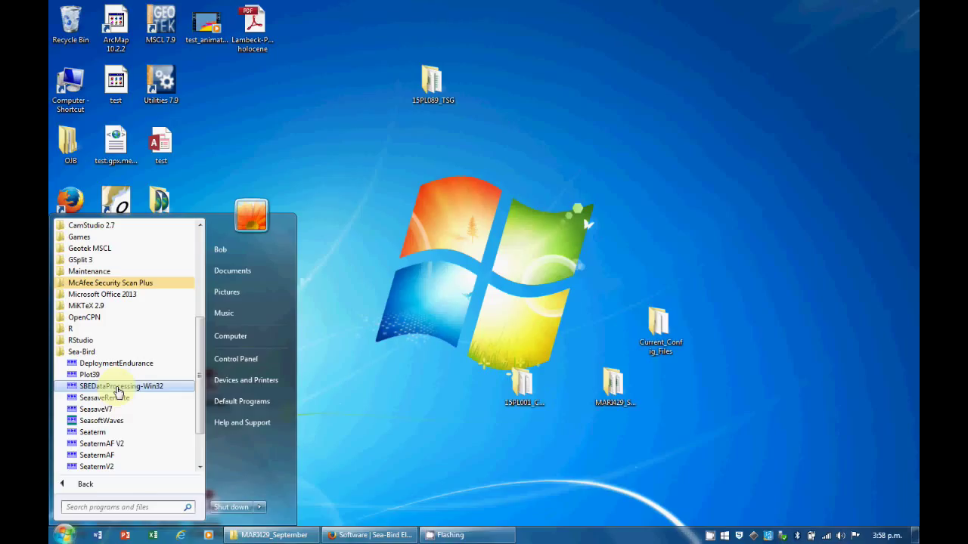
click(117, 387)
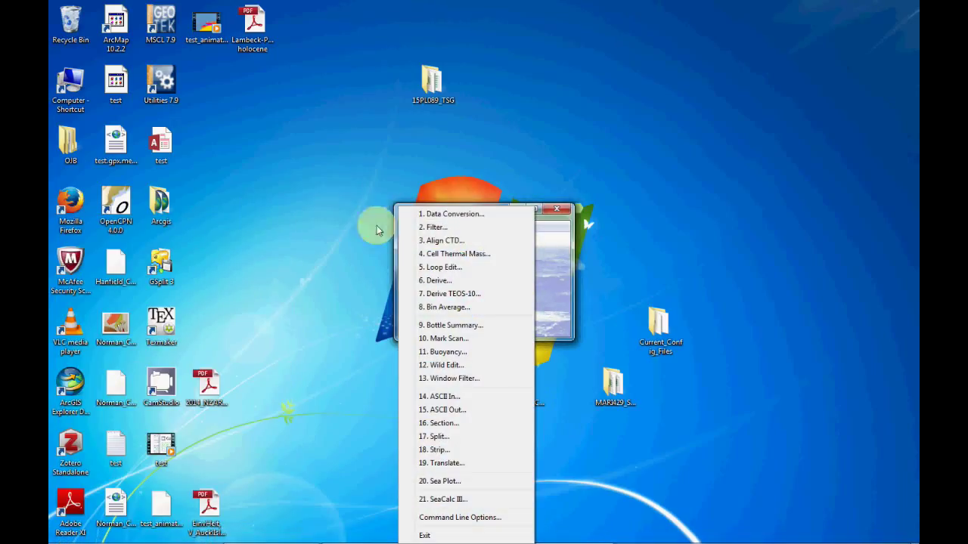
click(456, 216)
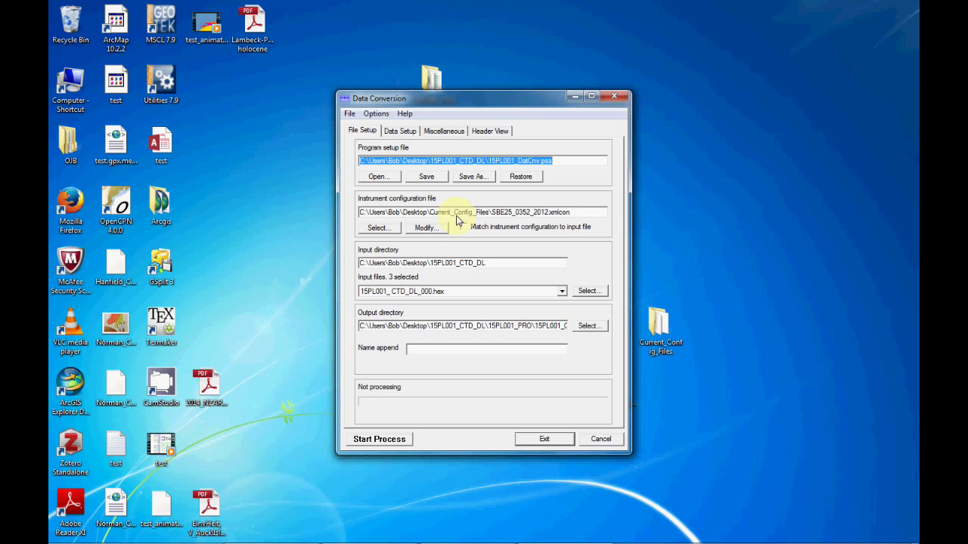
drag(520, 104, 391, 78)
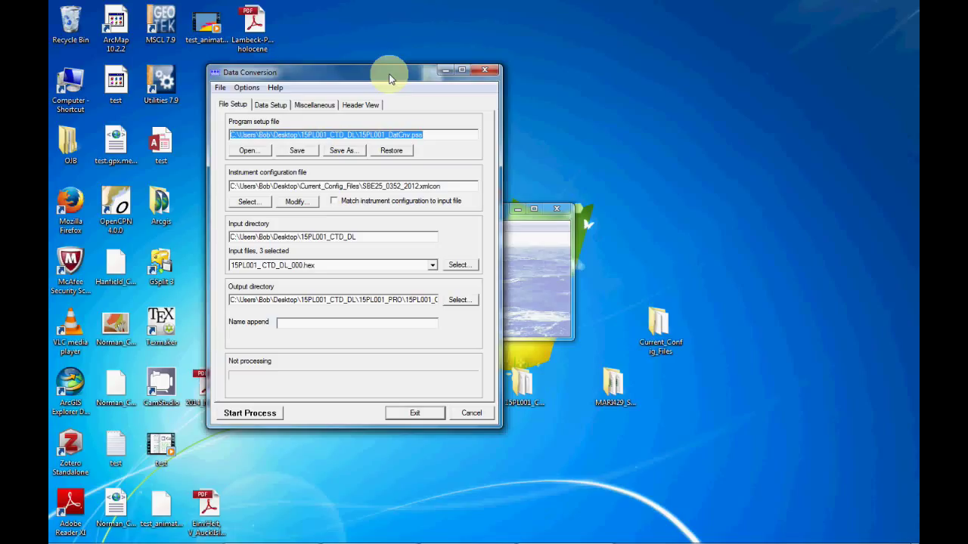
- Load SBE19_1469_2014 from Current_Config_Files as the instrument configuration file, agreeing to remove the output variables it cannot calculate
double_click(658, 325)
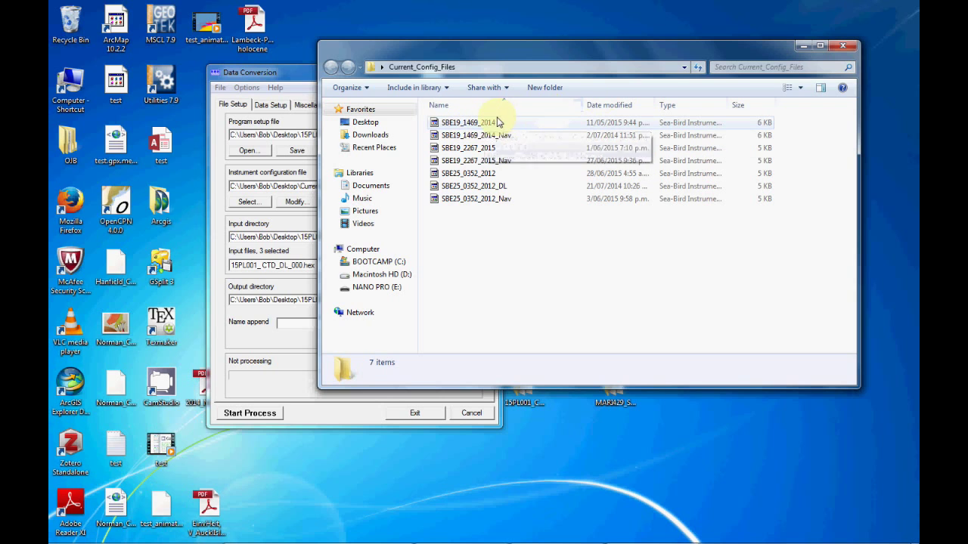
click(803, 50)
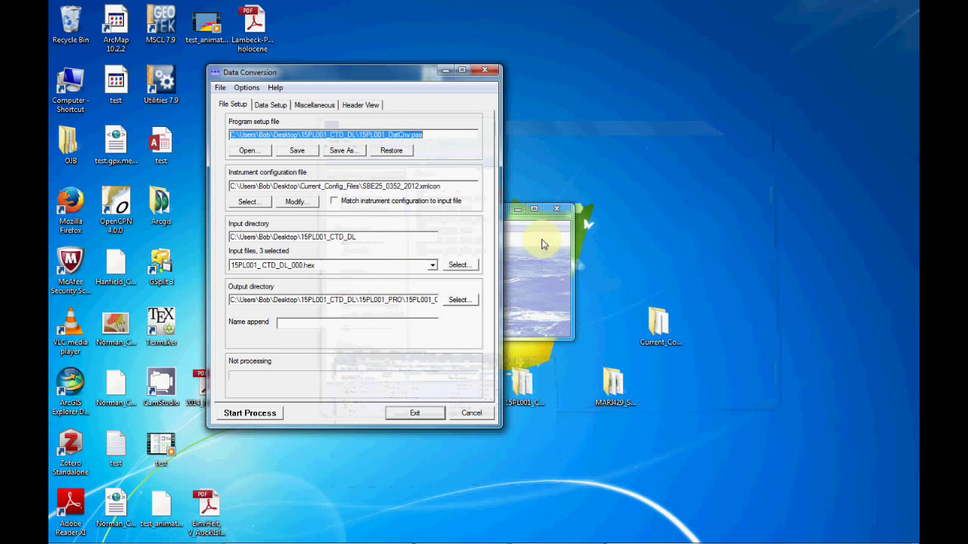
click(257, 207)
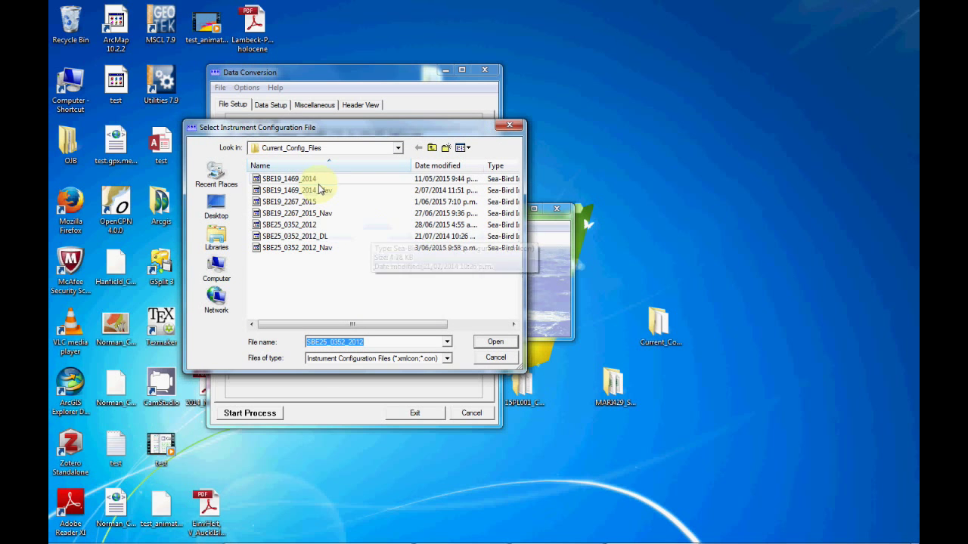
click(277, 180)
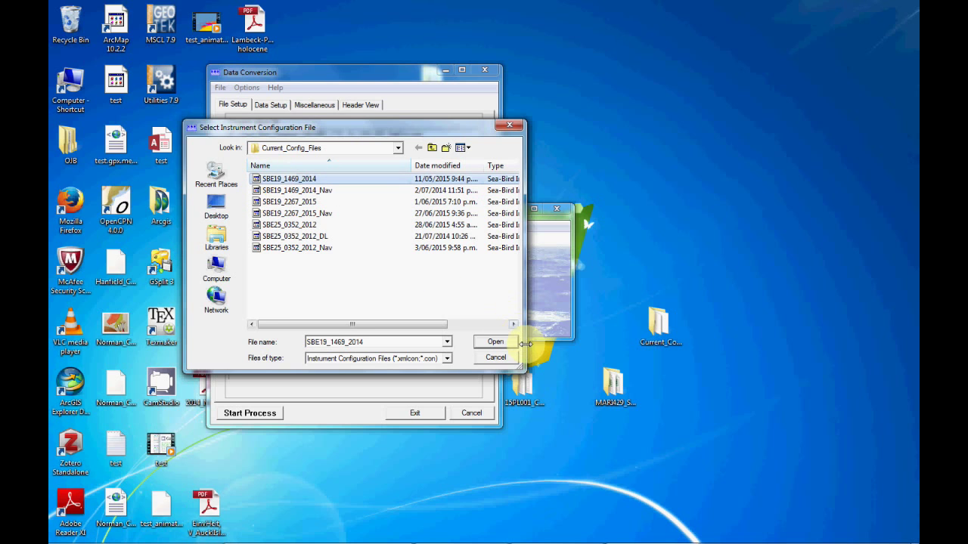
click(491, 347)
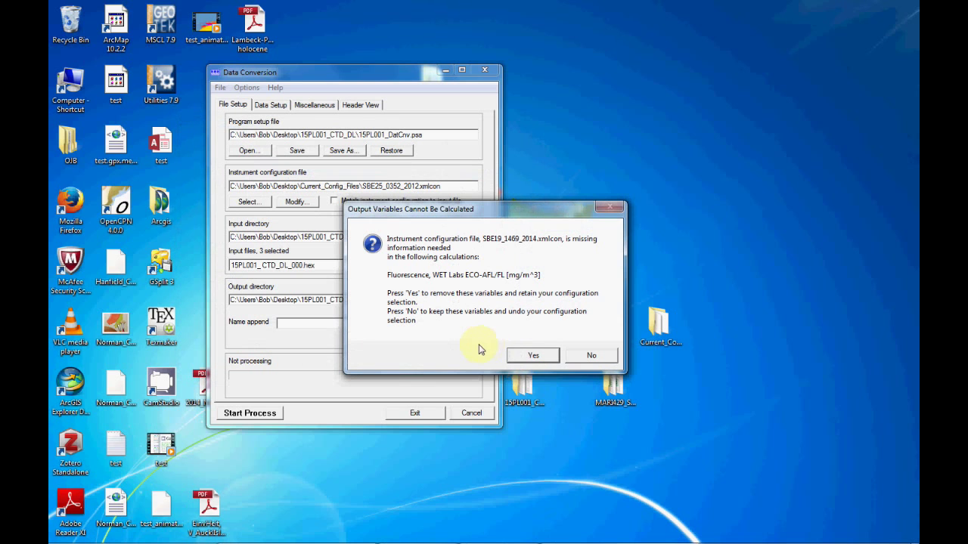
click(535, 355)
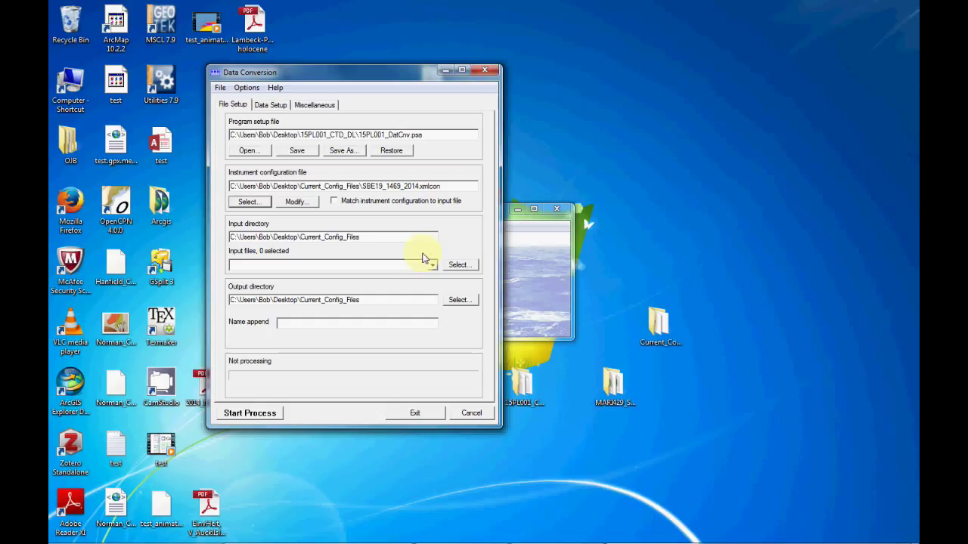
- Open the output variable selection in the data setup and delete all variables already listed
click(273, 106)
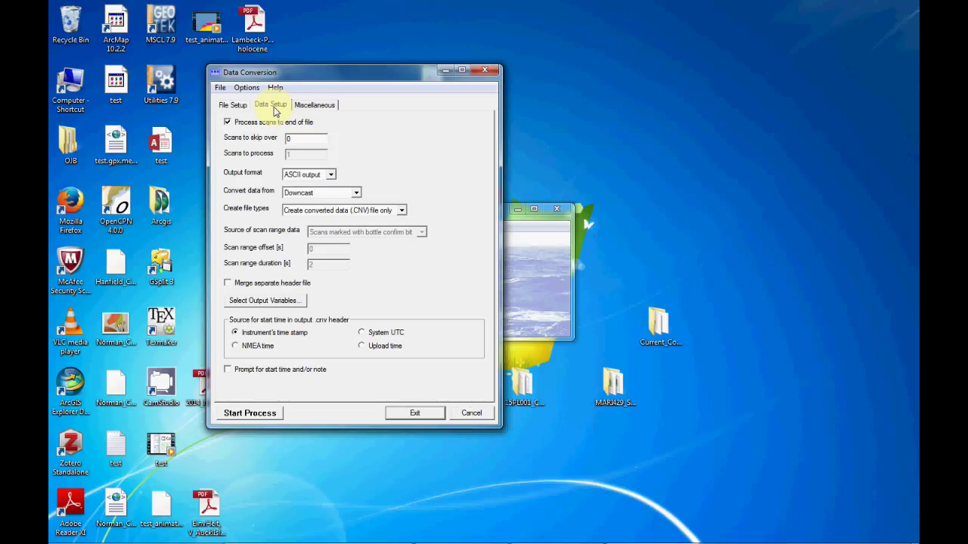
click(264, 300)
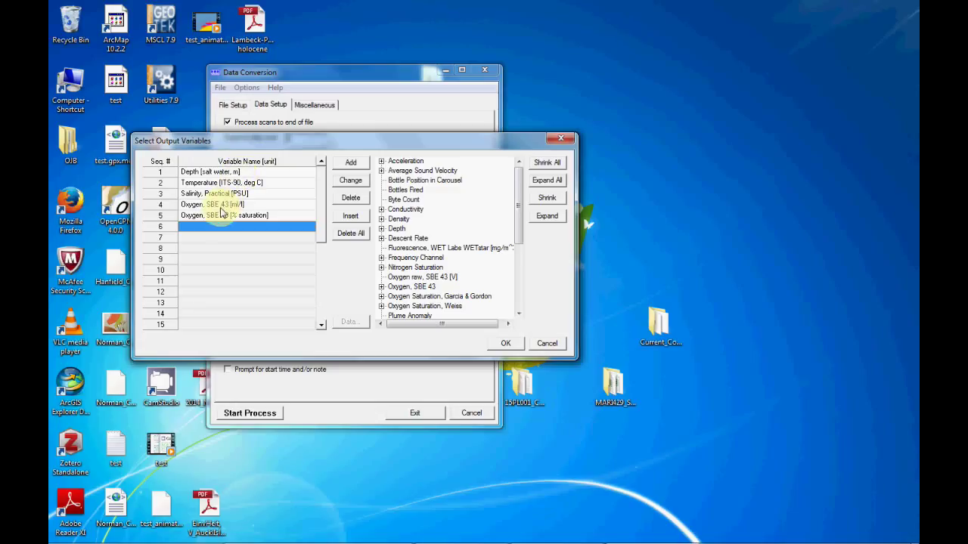
click(352, 234)
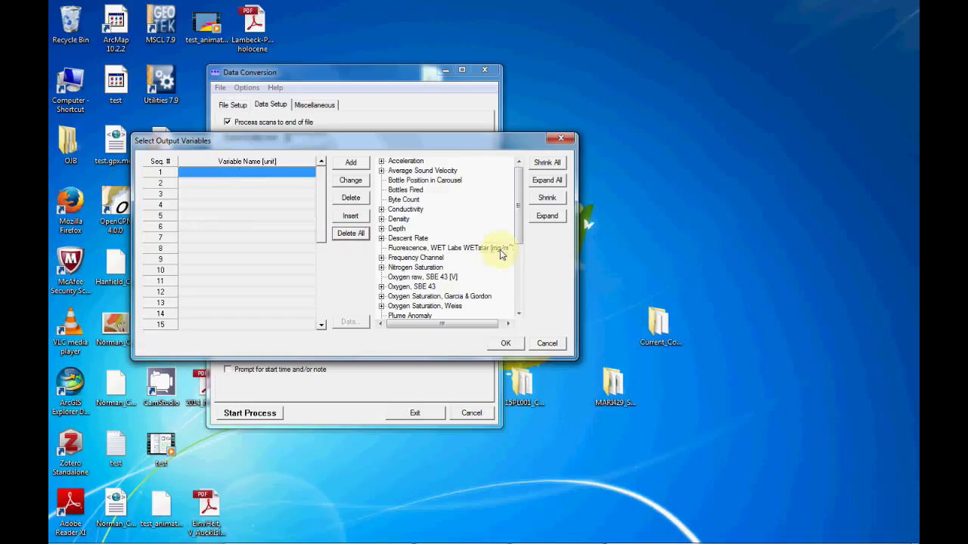
- Add Depth in salt water, in metres, as the first output variable with a latitude of -45
click(381, 229)
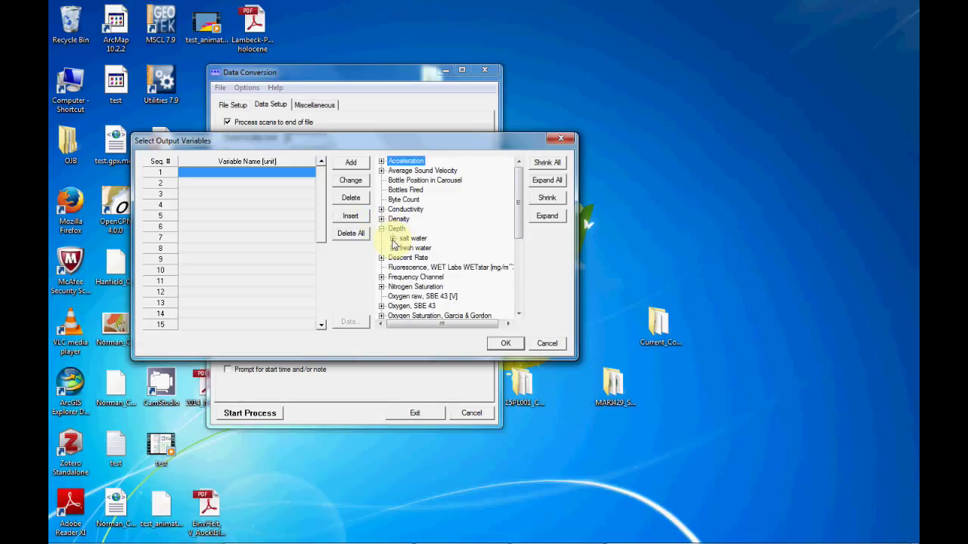
click(392, 238)
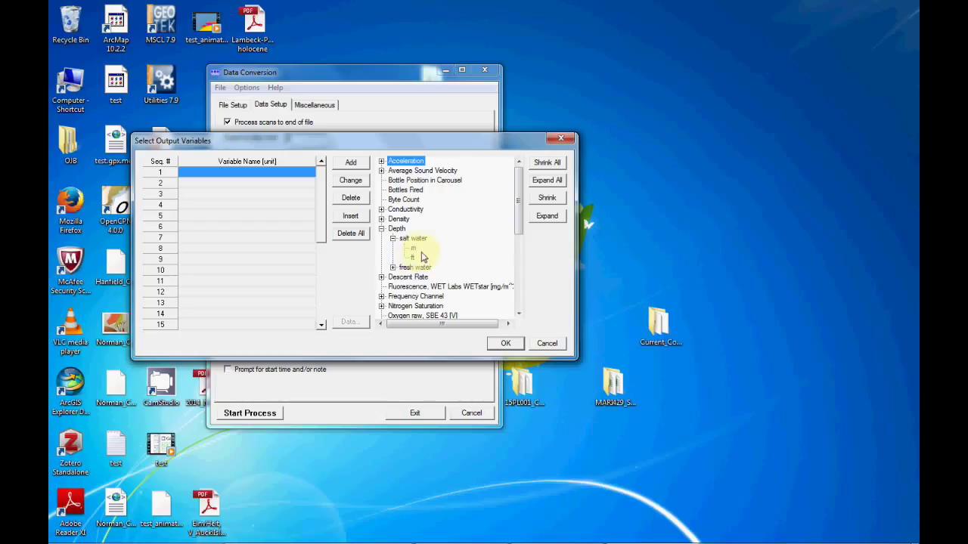
click(414, 248)
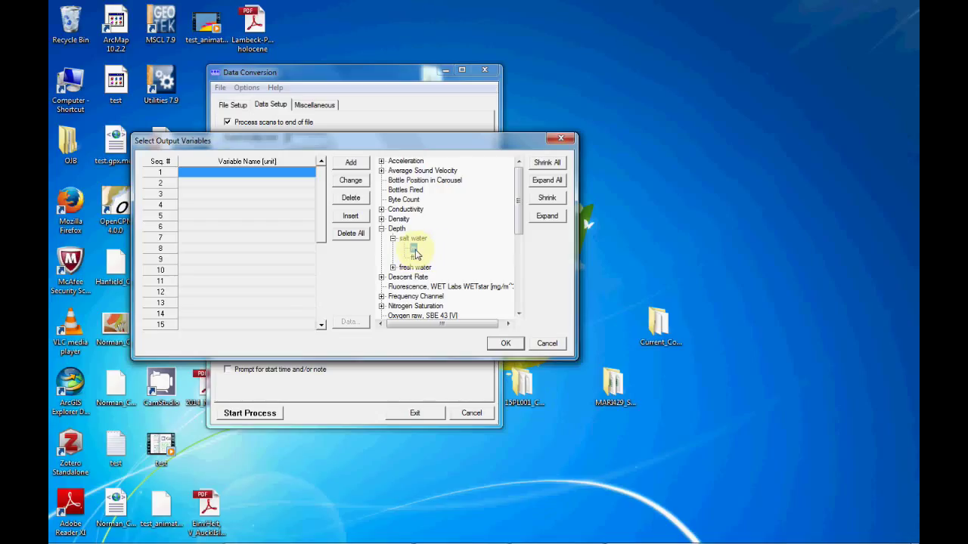
double_click(415, 251)
click(369, 219)
drag(369, 220, 347, 218)
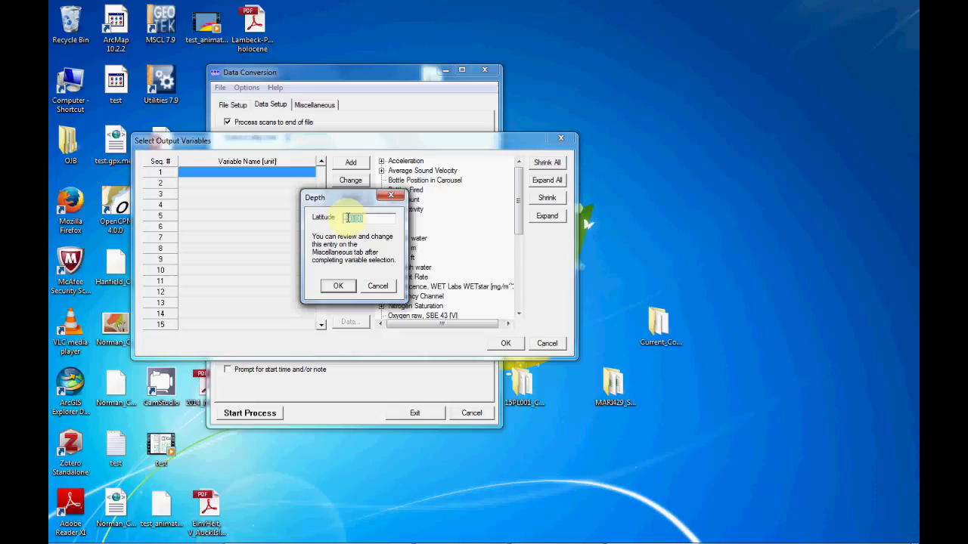
text(35)
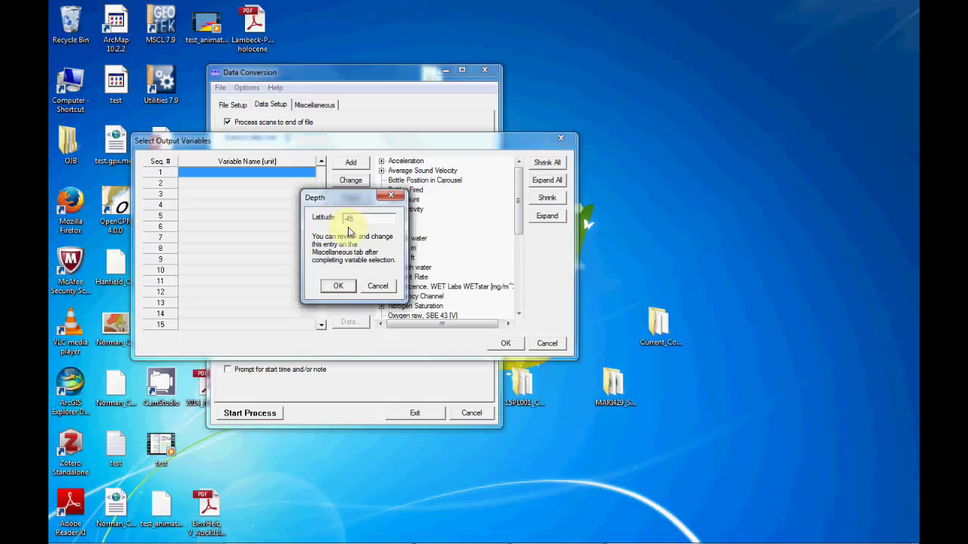
click(330, 291)
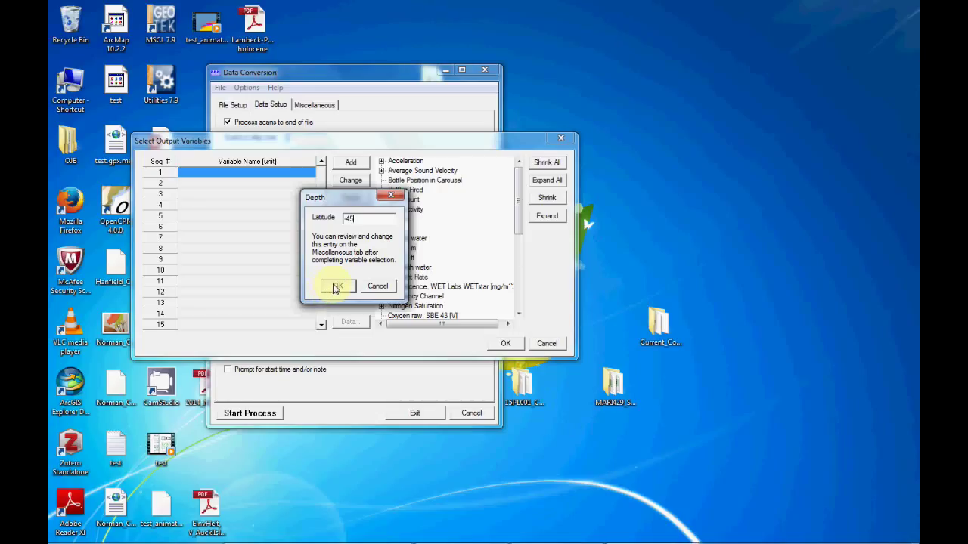
click(335, 287)
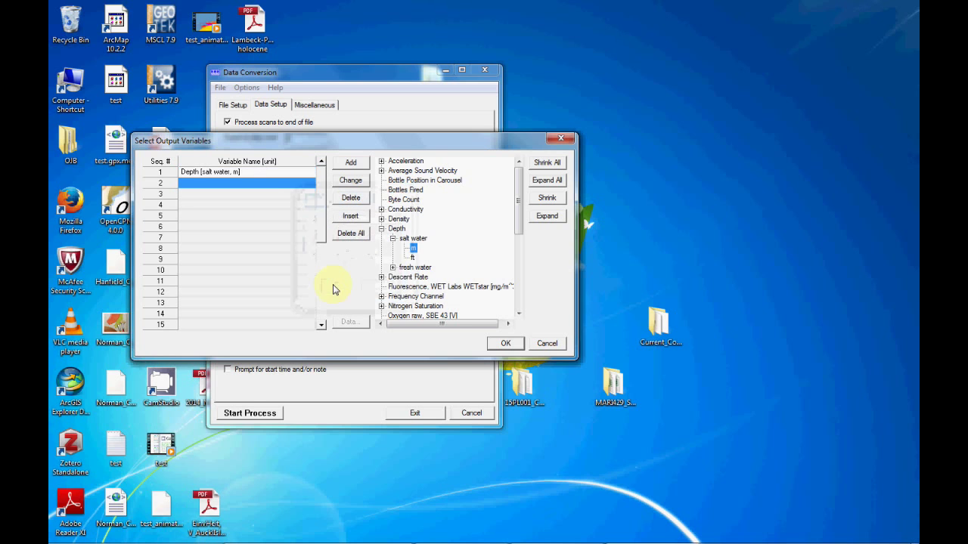
click(381, 228)
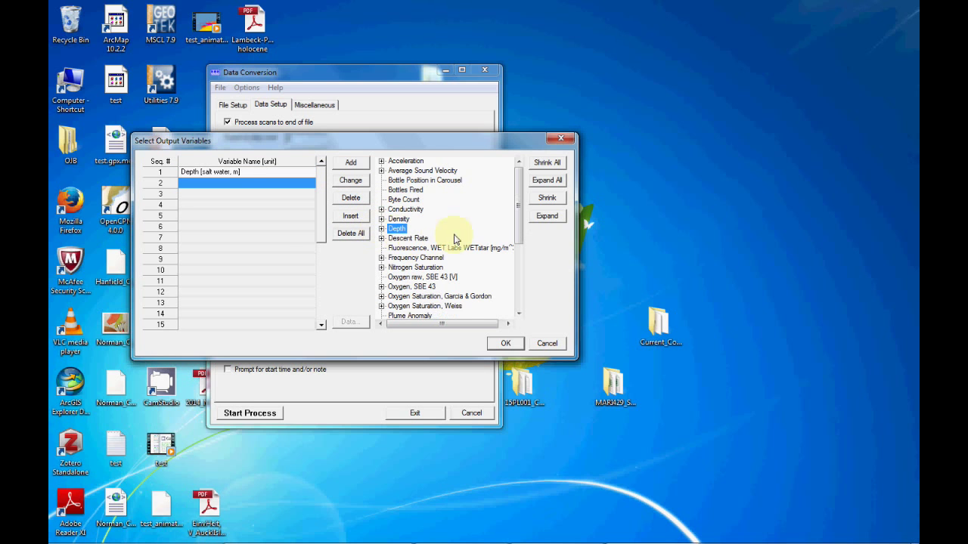
- Add Salinity, Practical [PSU] and Temperature [ITS-90, deg C] to the output variables
drag(520, 210, 512, 255)
double_click(412, 278)
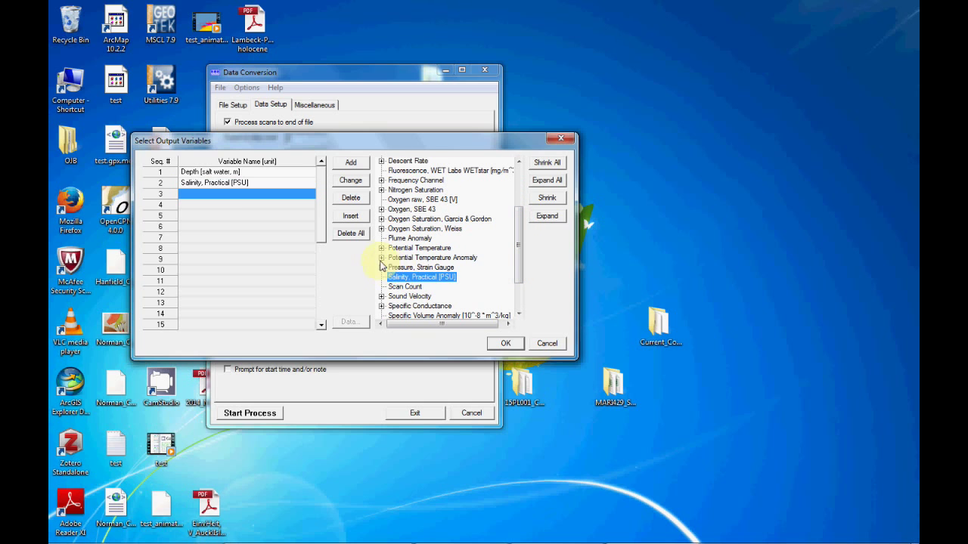
drag(518, 249, 519, 274)
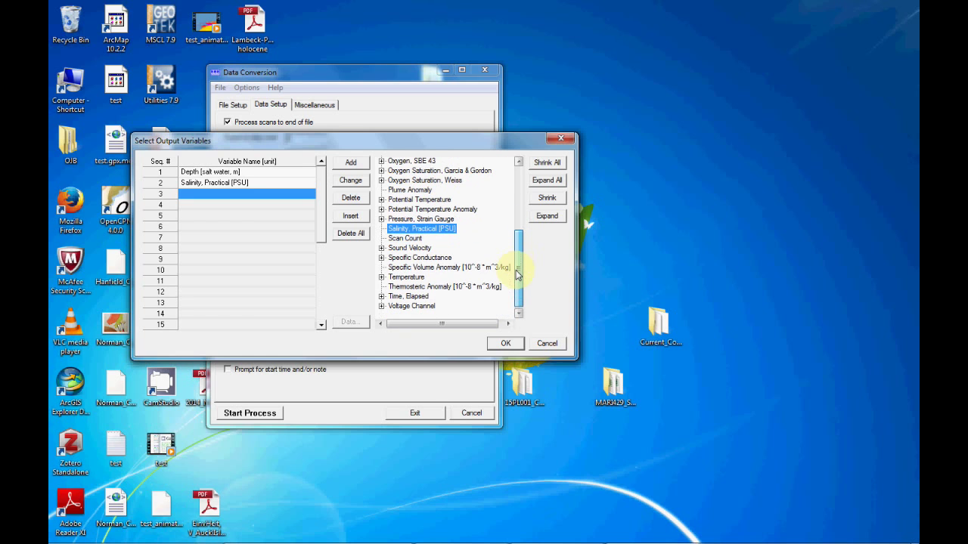
click(382, 278)
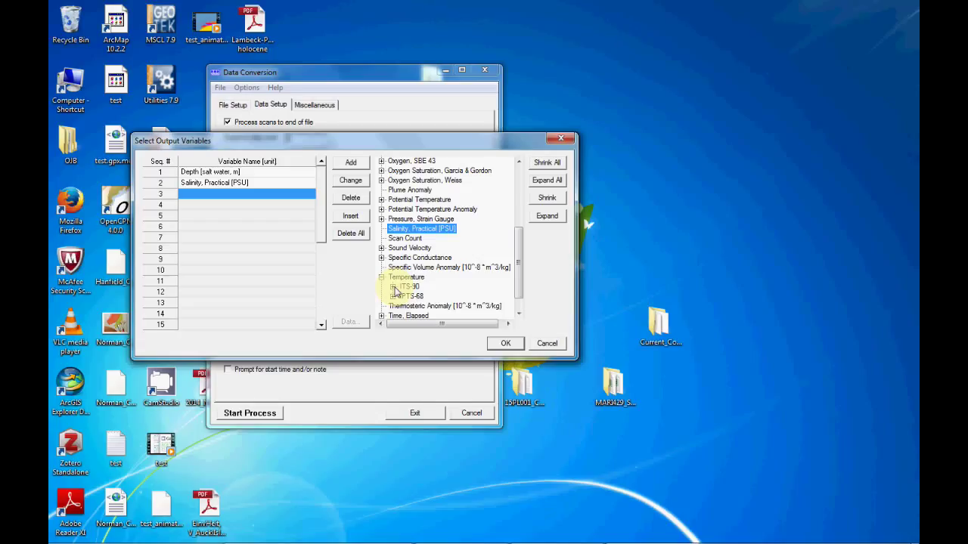
click(393, 288)
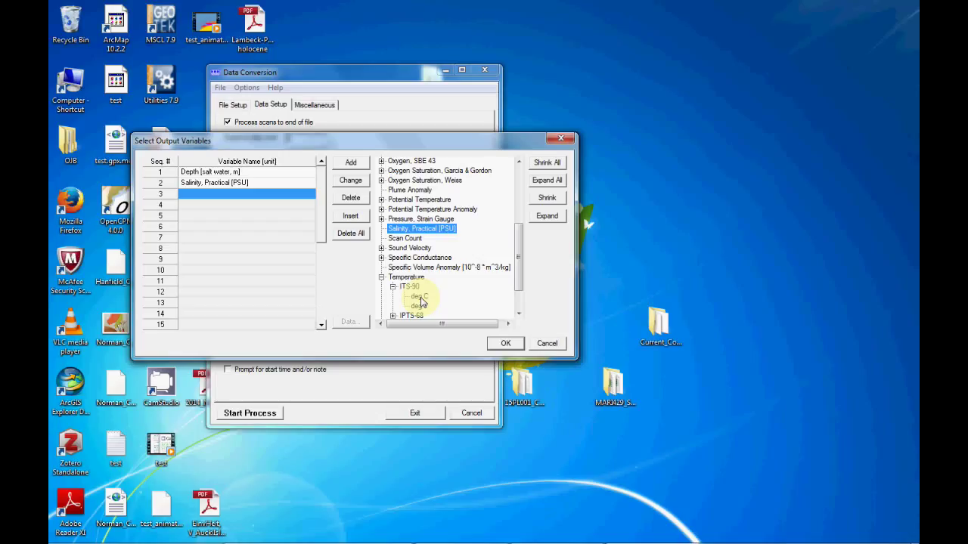
double_click(420, 297)
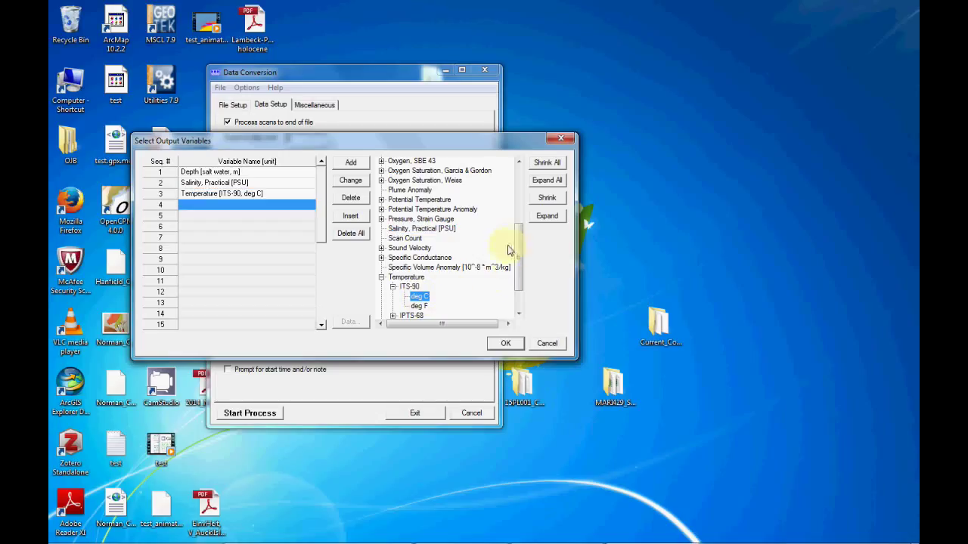
click(381, 277)
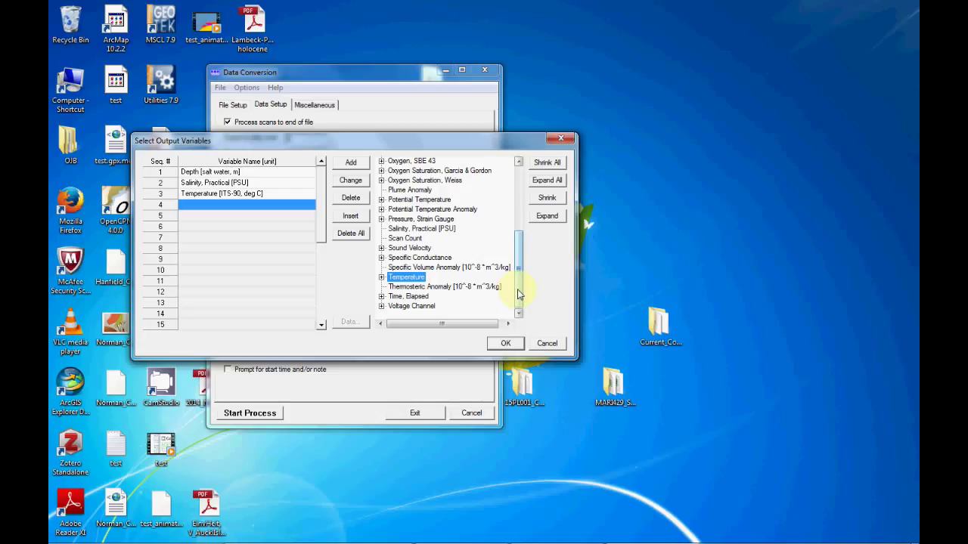
- Add Oxygen, SBE 43 in ml/l and in % saturation to the output variables, accepting the default correction settings for both
scroll(518, 295, up, 3)
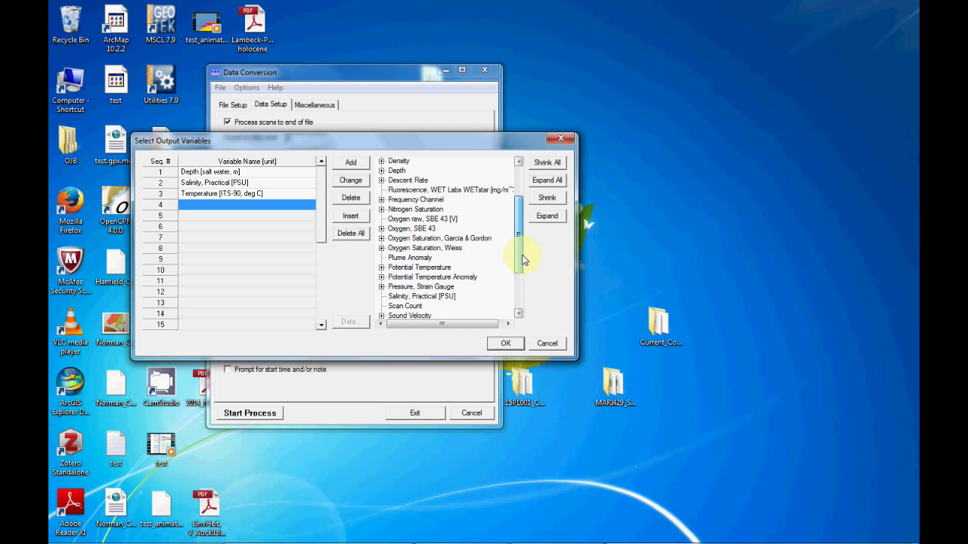
click(382, 229)
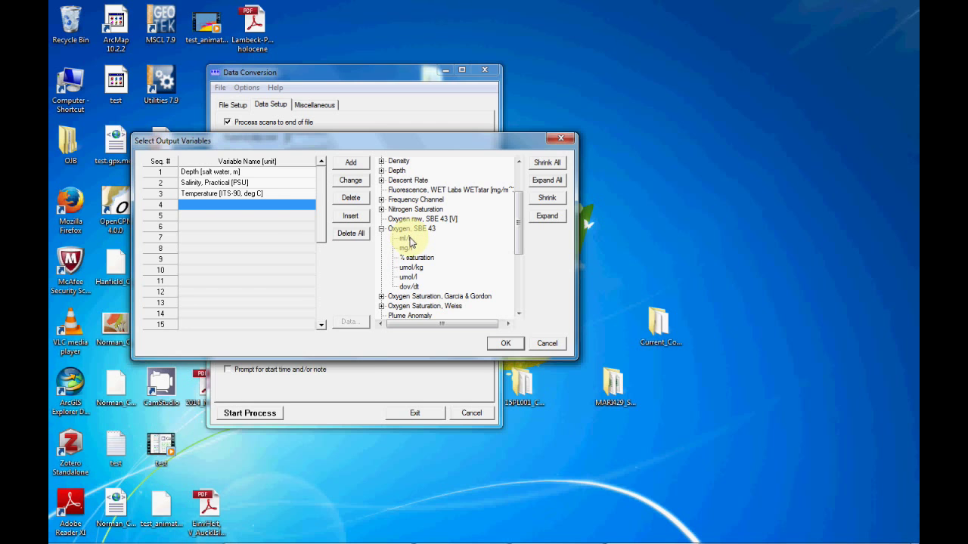
double_click(409, 240)
click(350, 292)
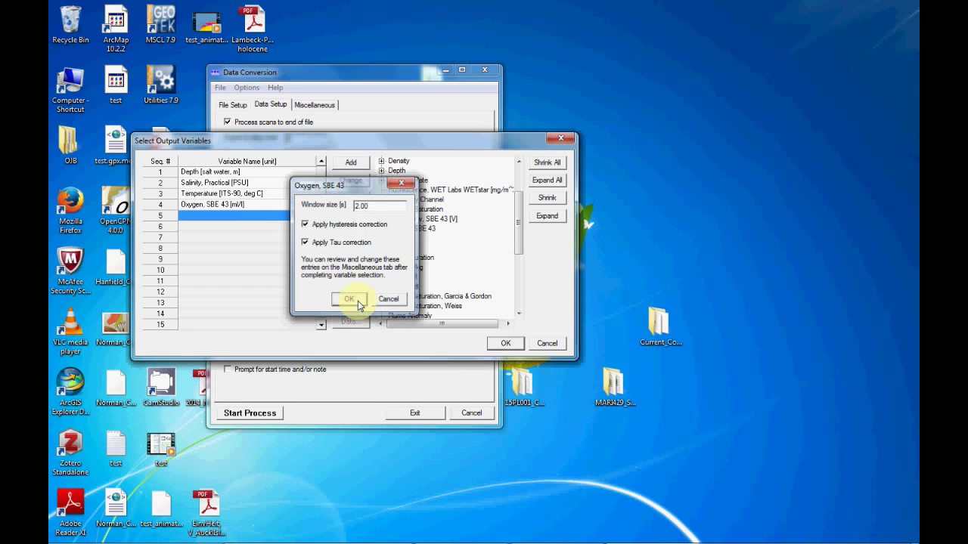
double_click(417, 258)
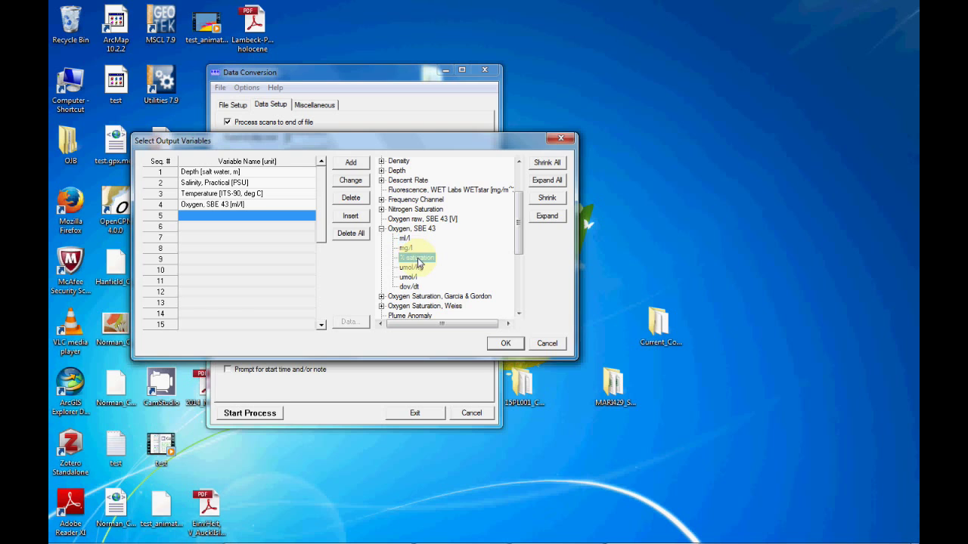
click(349, 299)
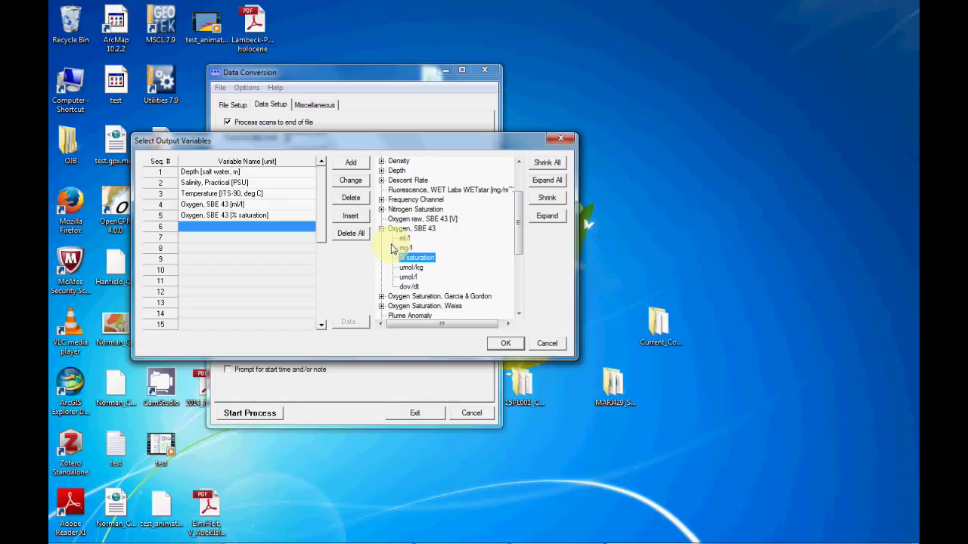
- Add Fluorescence, WET Labs WETstar [mg/m^3] to the output variables and accept the completed variable selection
click(381, 228)
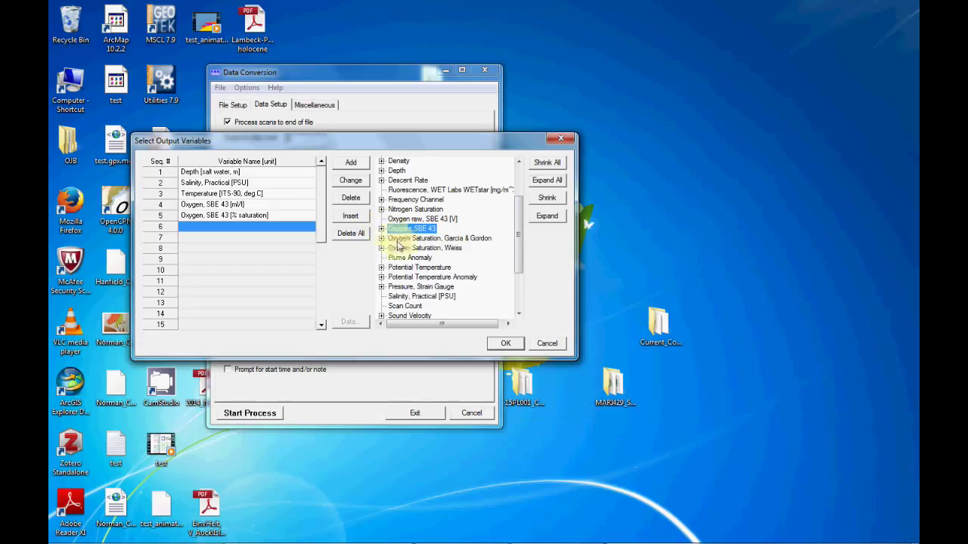
scroll(520, 247, up, 1)
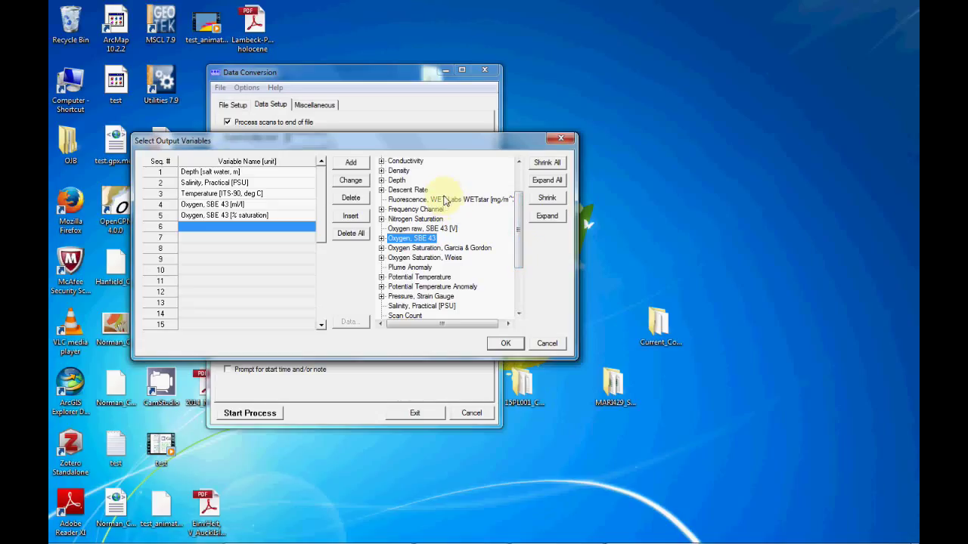
double_click(446, 201)
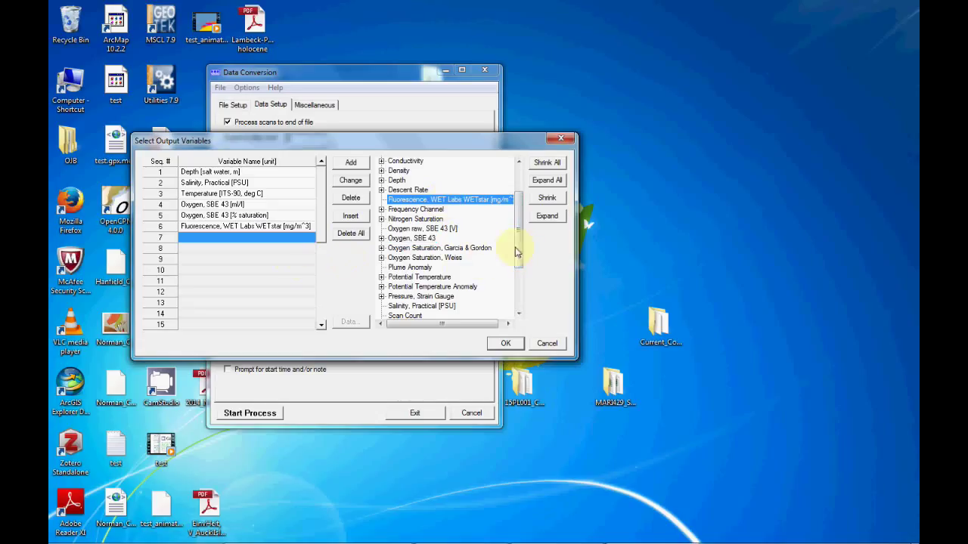
drag(519, 230, 520, 279)
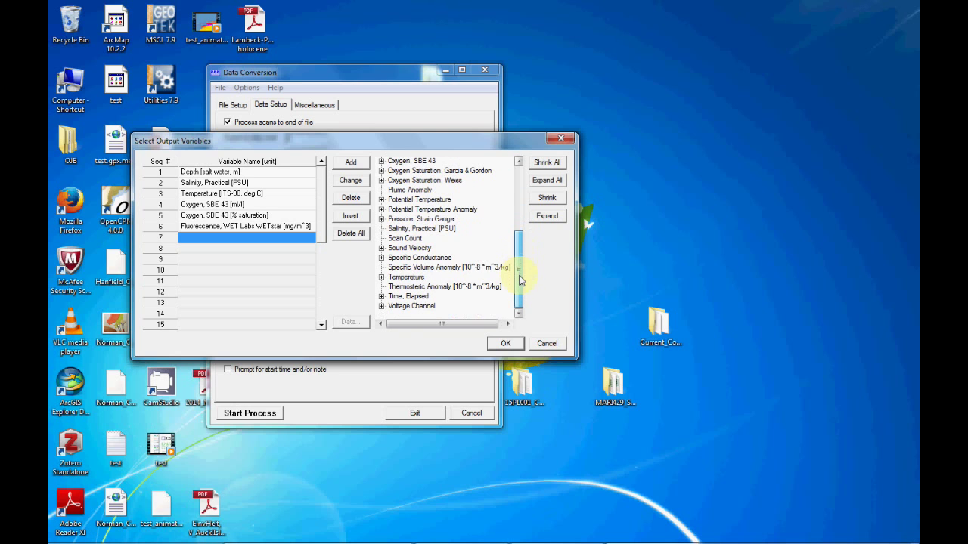
click(382, 248)
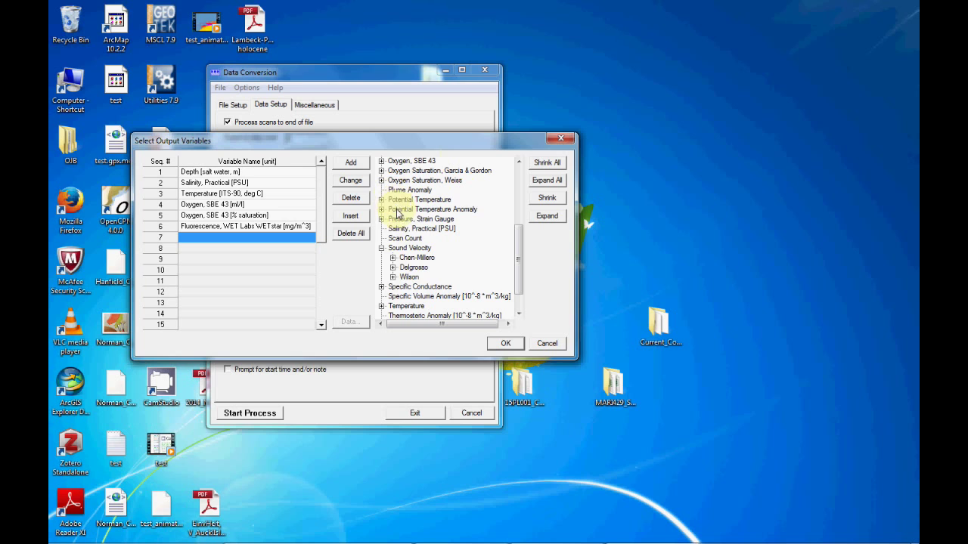
click(382, 248)
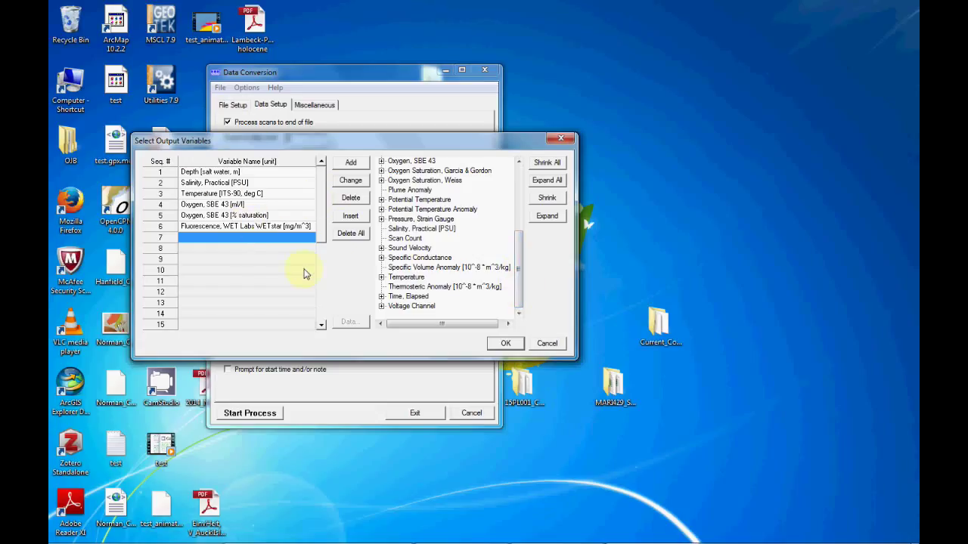
click(505, 344)
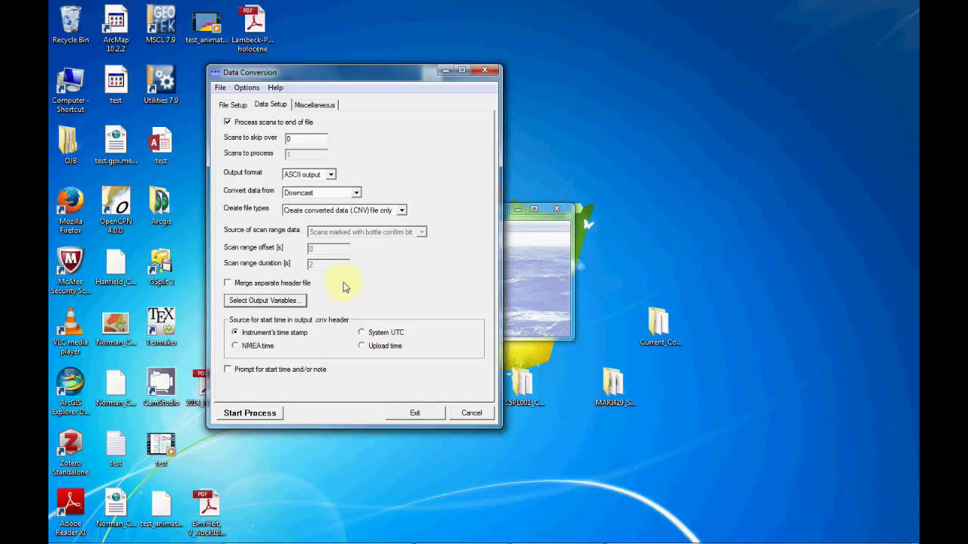
click(356, 194)
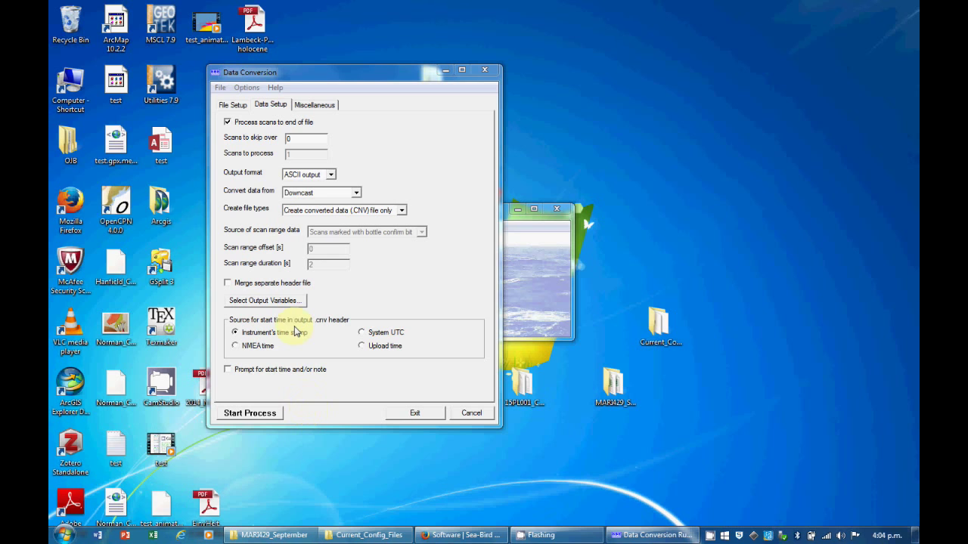
- Start selecting the input files in the file setup and browse to the MARI429_September folder on the desktop
click(229, 104)
click(458, 265)
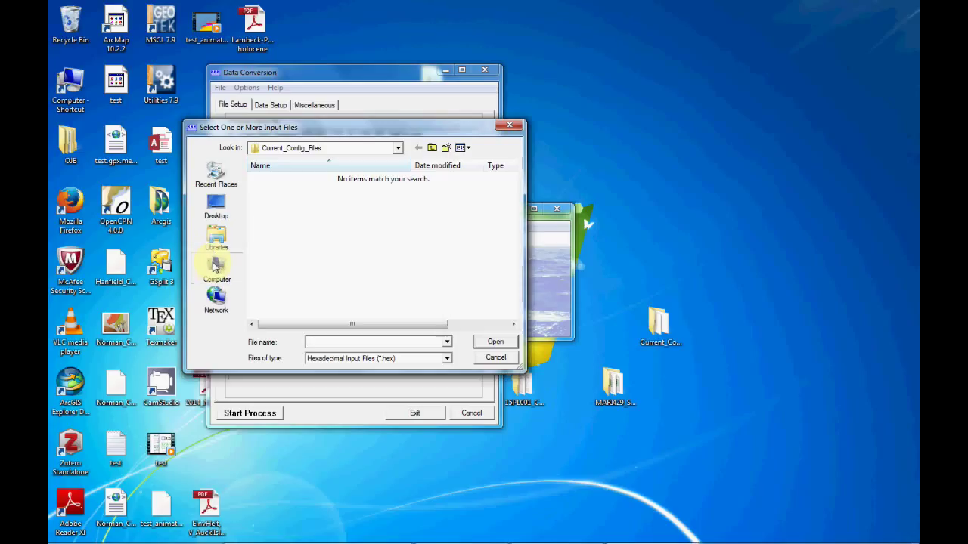
click(216, 265)
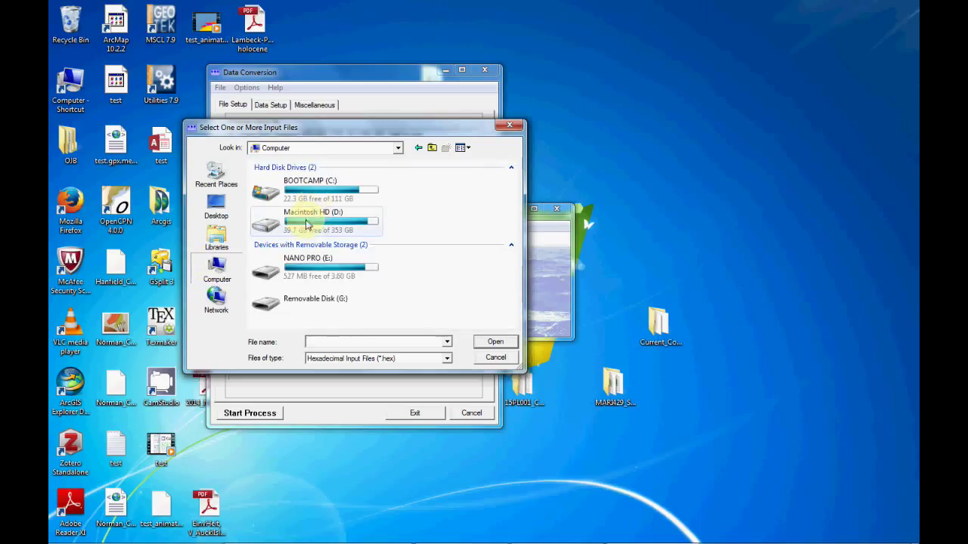
click(217, 205)
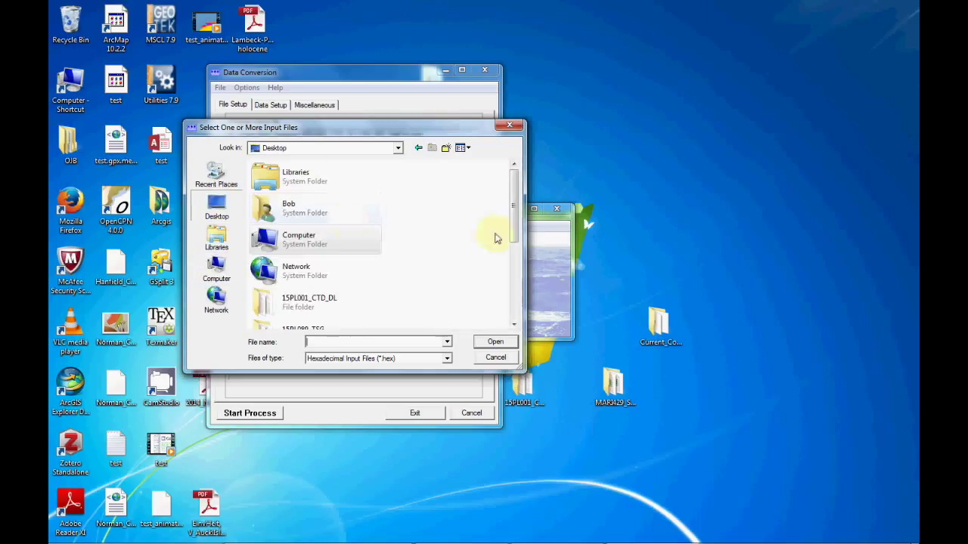
drag(511, 215, 513, 276)
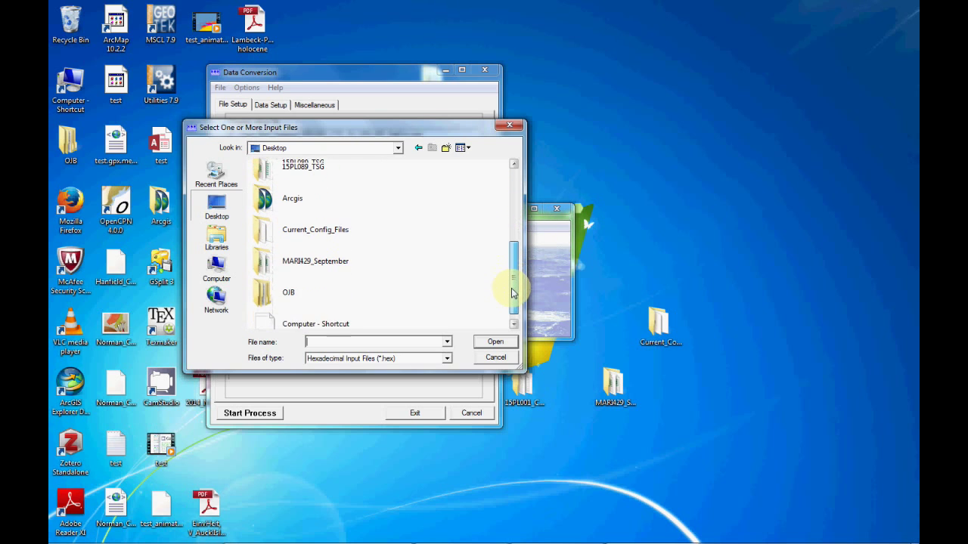
double_click(306, 256)
drag(515, 212, 509, 281)
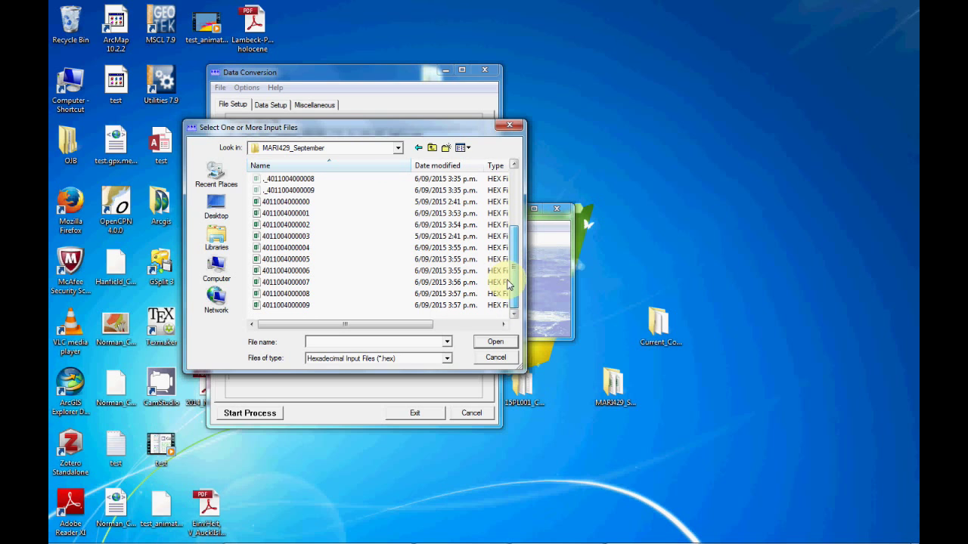
click(297, 203)
shift+click(284, 304)
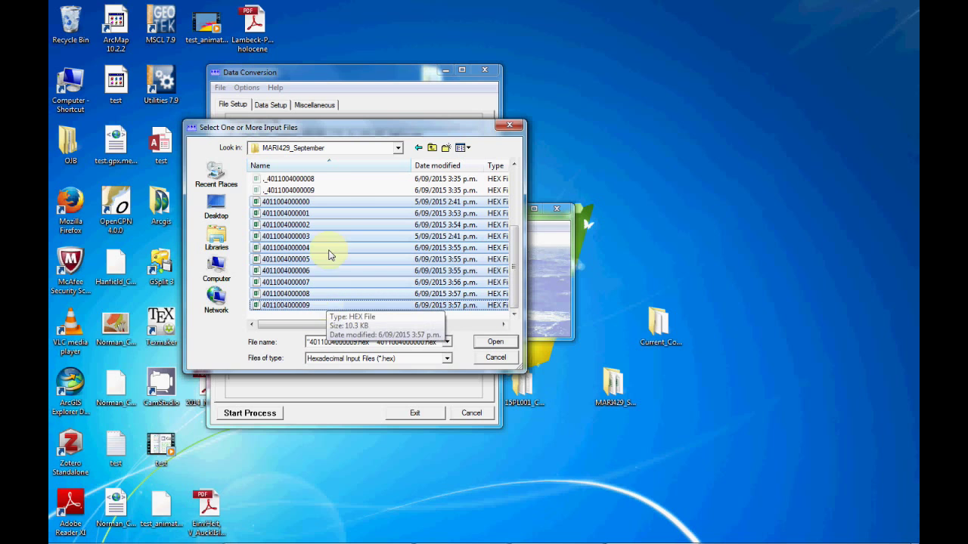
click(323, 203)
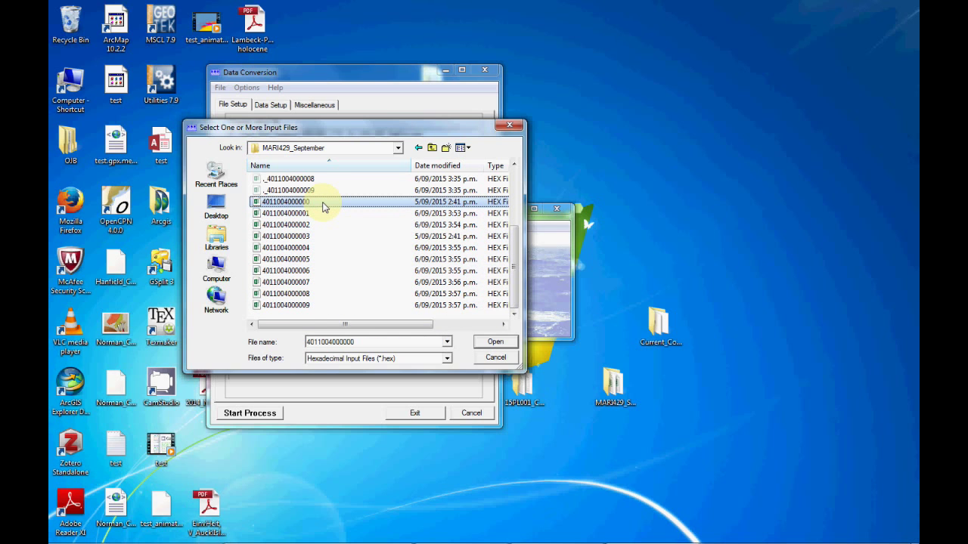
shift+click(285, 306)
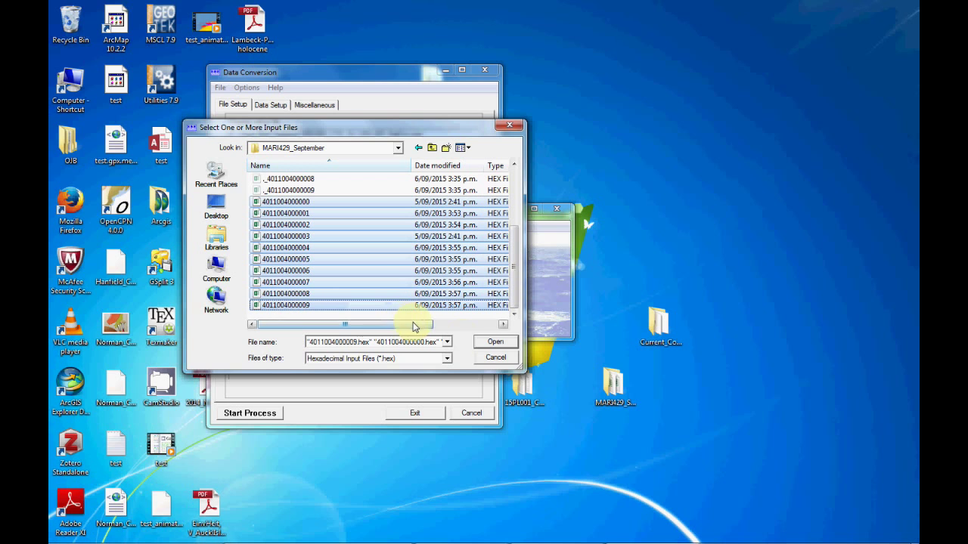
click(495, 341)
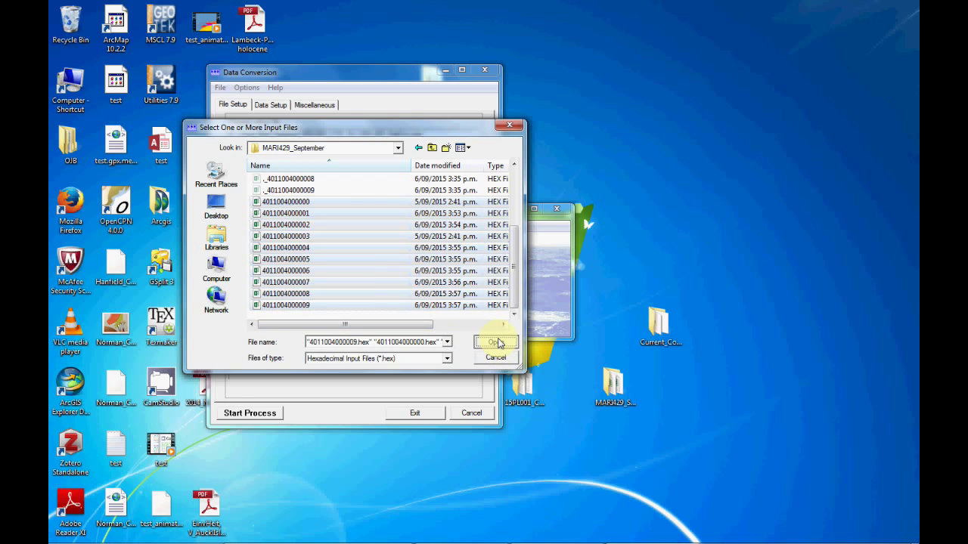
click(504, 321)
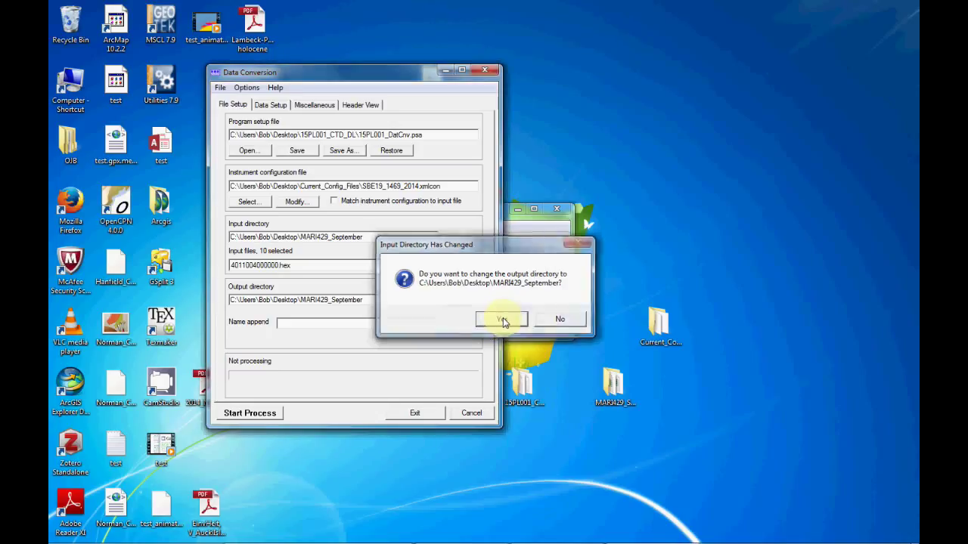
click(295, 324)
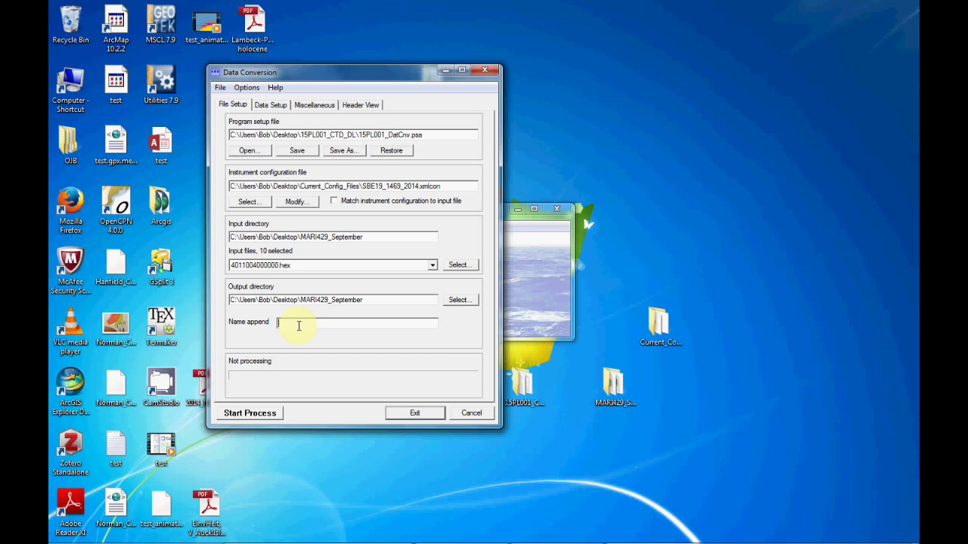
- Open the MARI429_September desktop folder in the file explorer and create a subfolder named MARI420_Pro in it
double_click(614, 382)
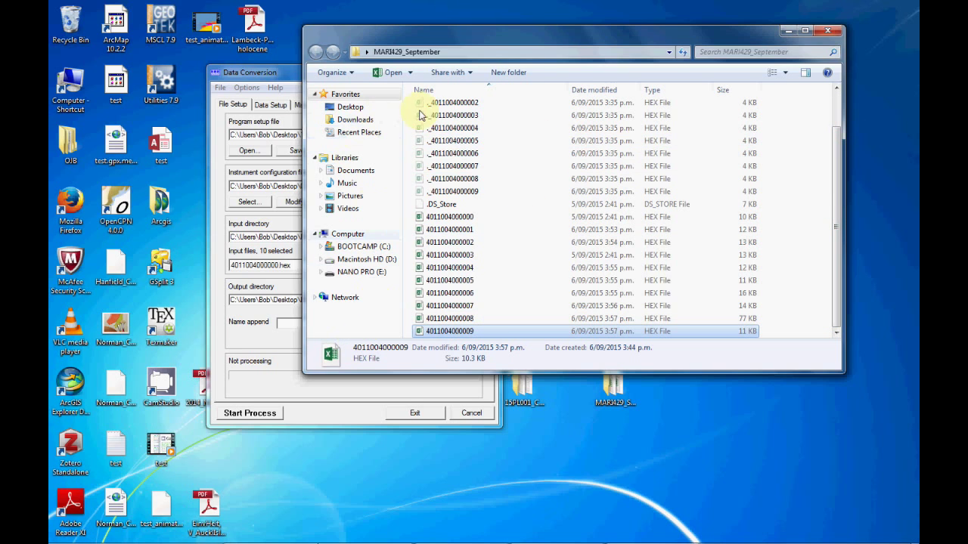
click(507, 78)
click(466, 107)
drag(465, 107, 412, 107)
text(MA)
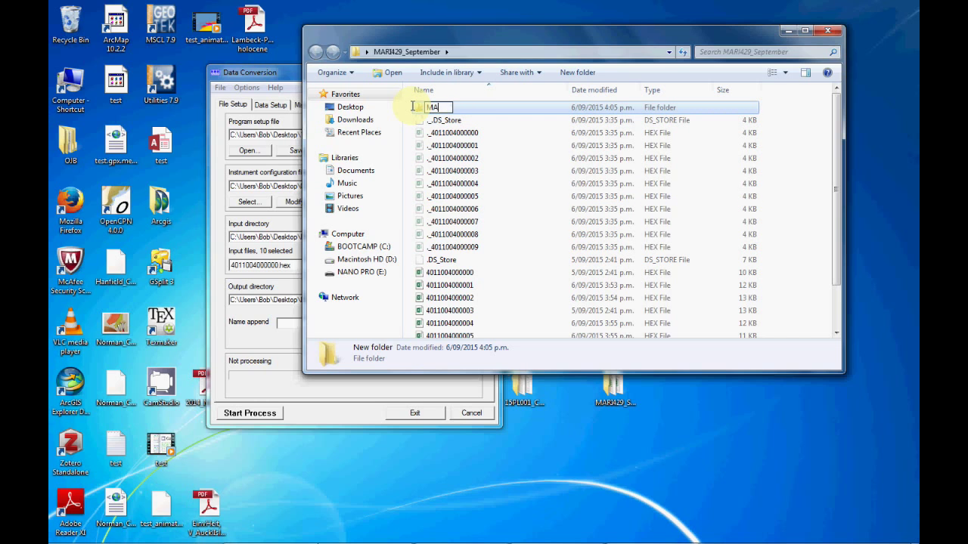
text(RI429_Pro)
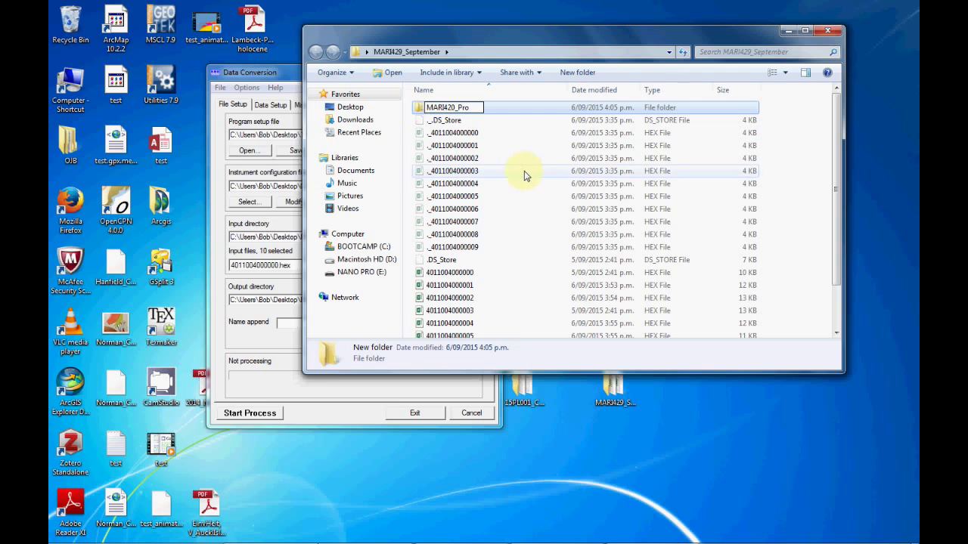
click(459, 133)
- Create a folder named MARI429_CNV inside the MARI420_Pro folder
click(449, 109)
double_click(449, 109)
right_click(439, 119)
mouse_move(490, 267)
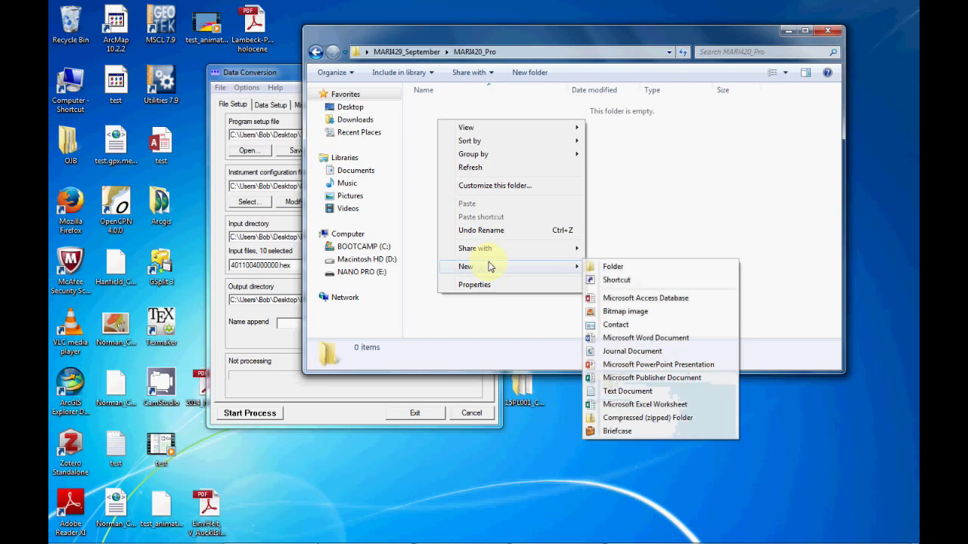
click(605, 265)
text(M)
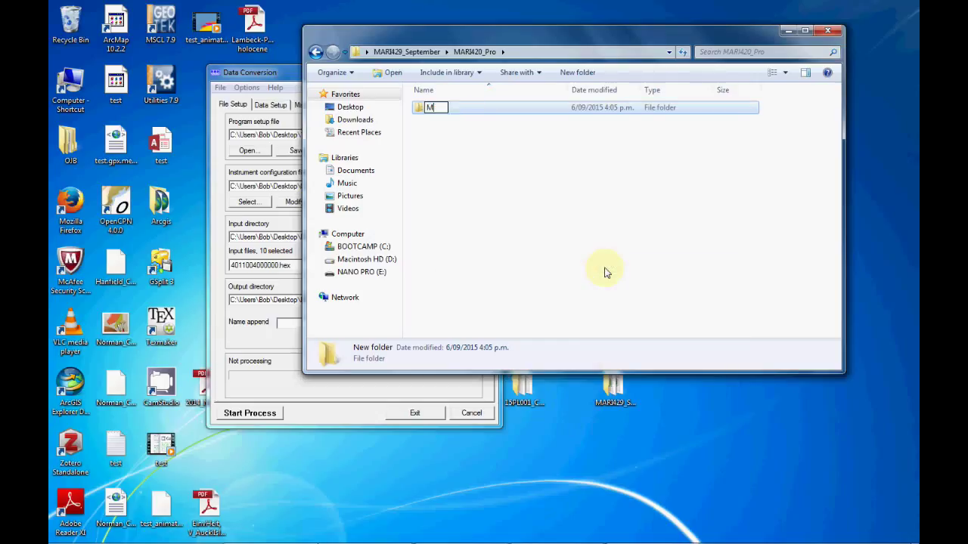
text(ARI429_CNV)
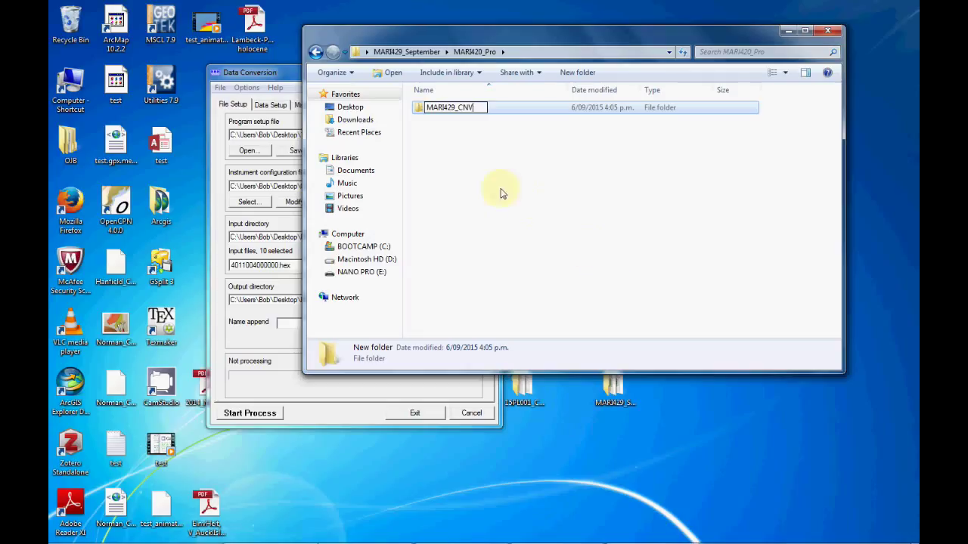
click(466, 177)
- Create a second folder named MARI429_Asc inside MARI420_Pro
right_click(433, 135)
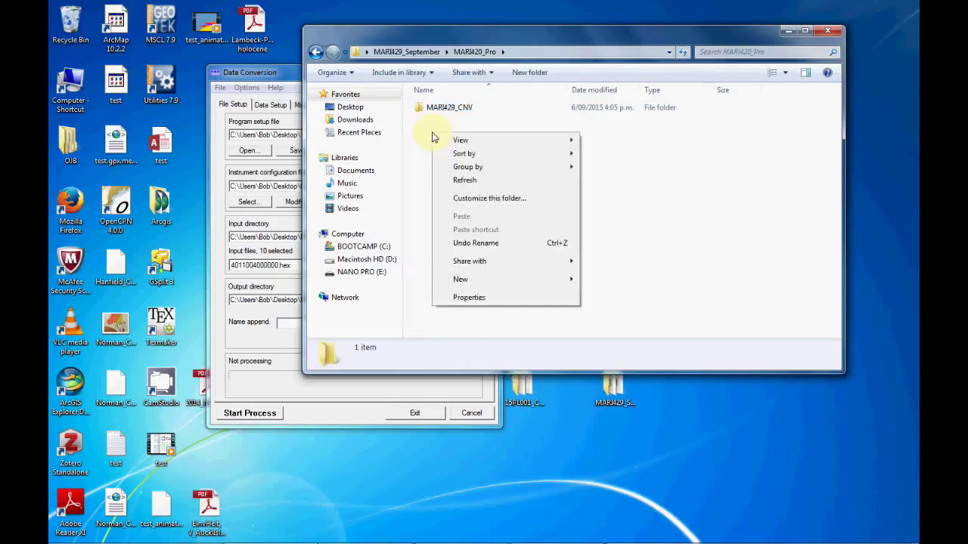
mouse_move(506, 284)
click(608, 280)
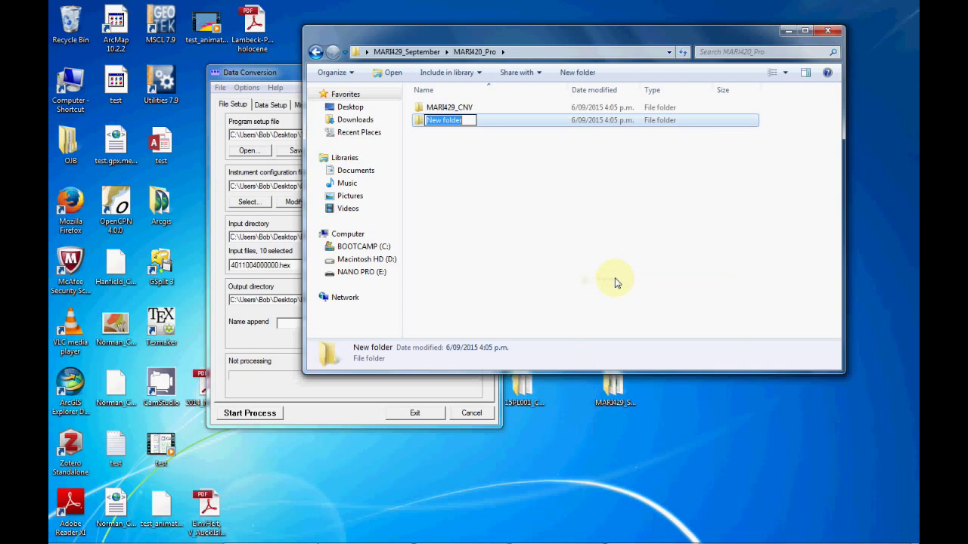
text(MARI)
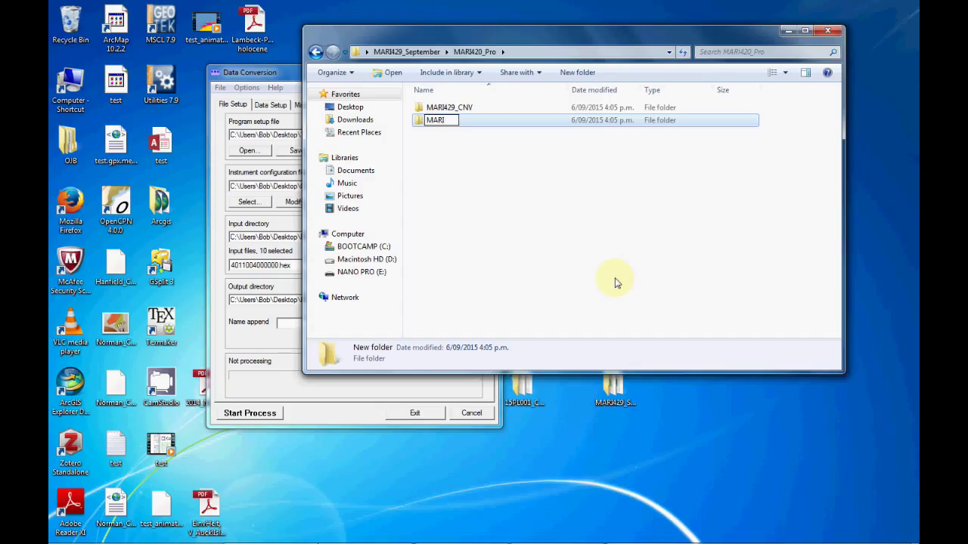
text(429)
text(_)
text(ACS)
key(BackSpace)
key(BackSpace)
text(sc)
click(459, 259)
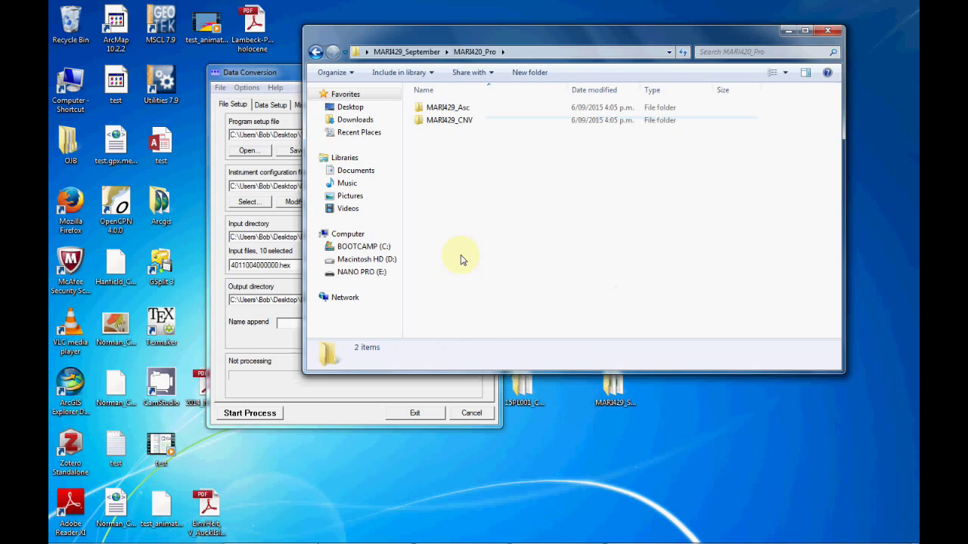
- Return to Data Conversion, set the output directory to MARI429_CNV inside MARI420_Pro, and start the conversion process
click(258, 69)
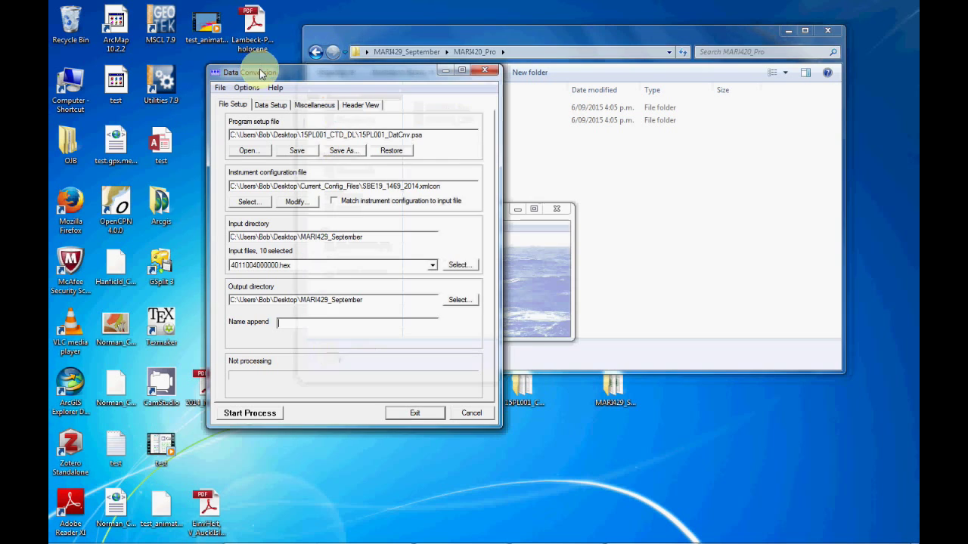
click(459, 301)
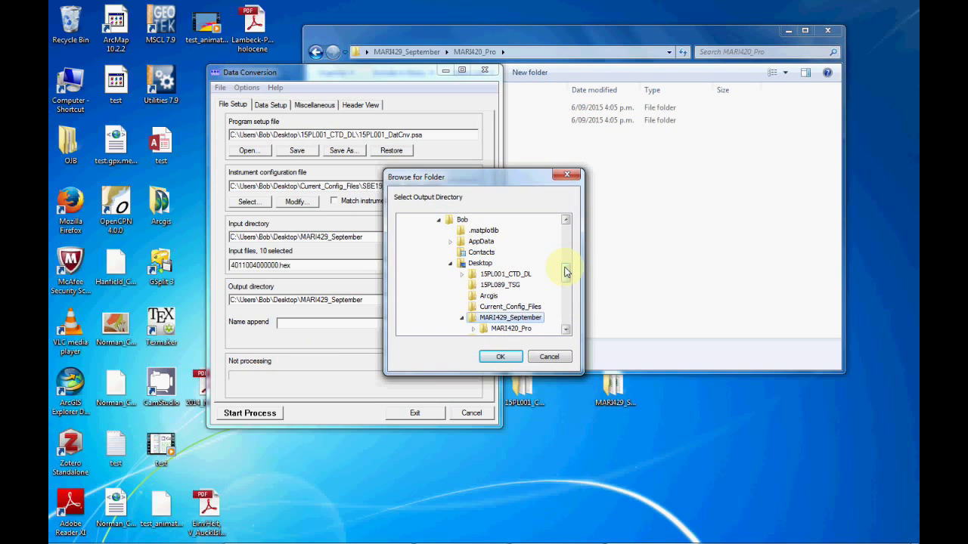
drag(565, 273, 566, 280)
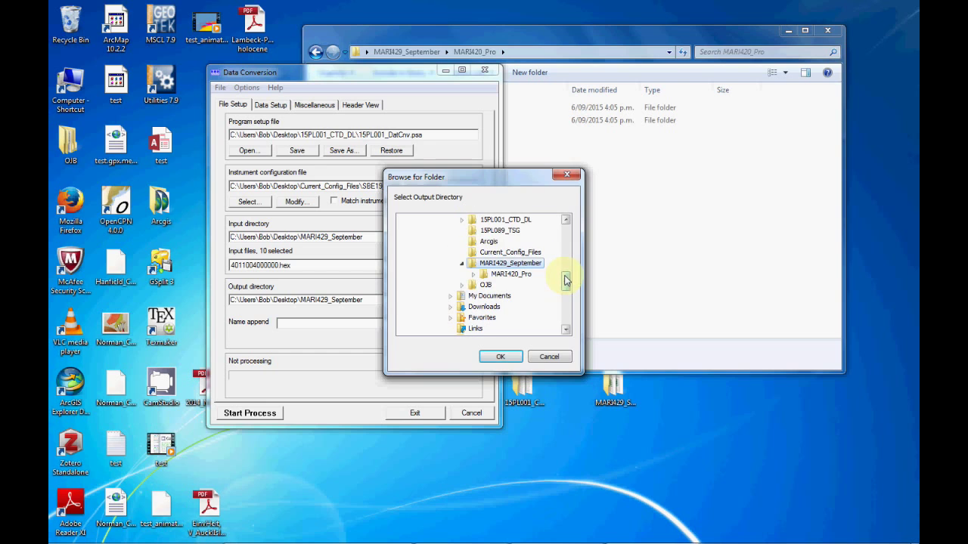
click(473, 275)
click(520, 299)
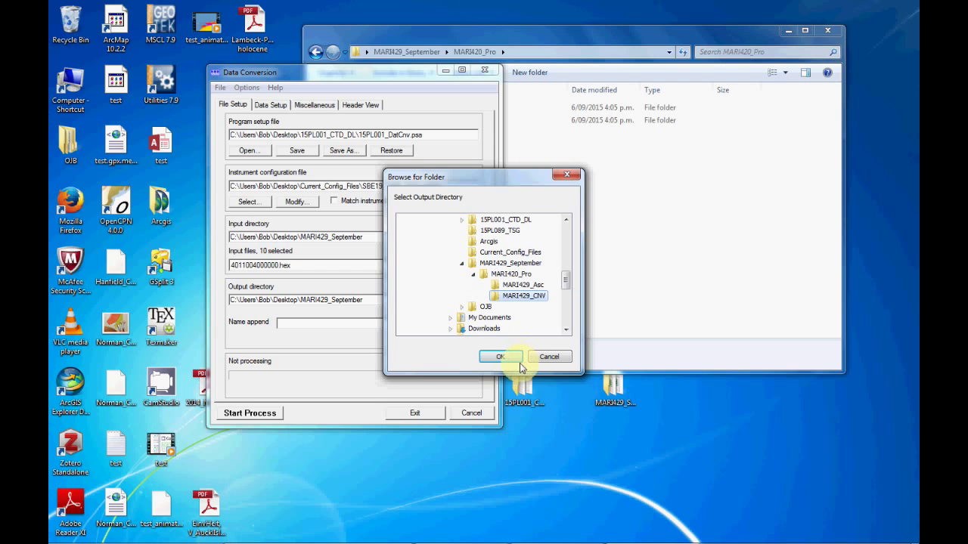
click(502, 359)
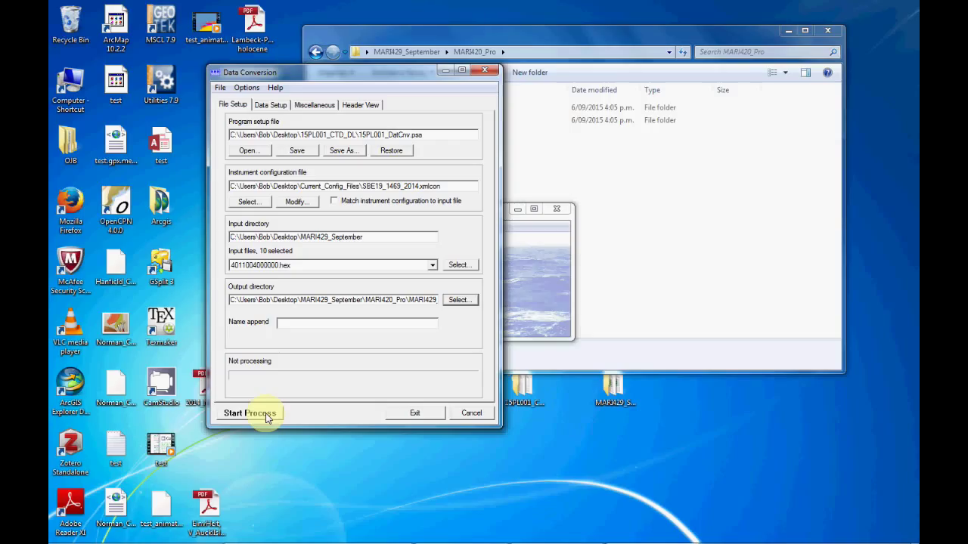
click(250, 413)
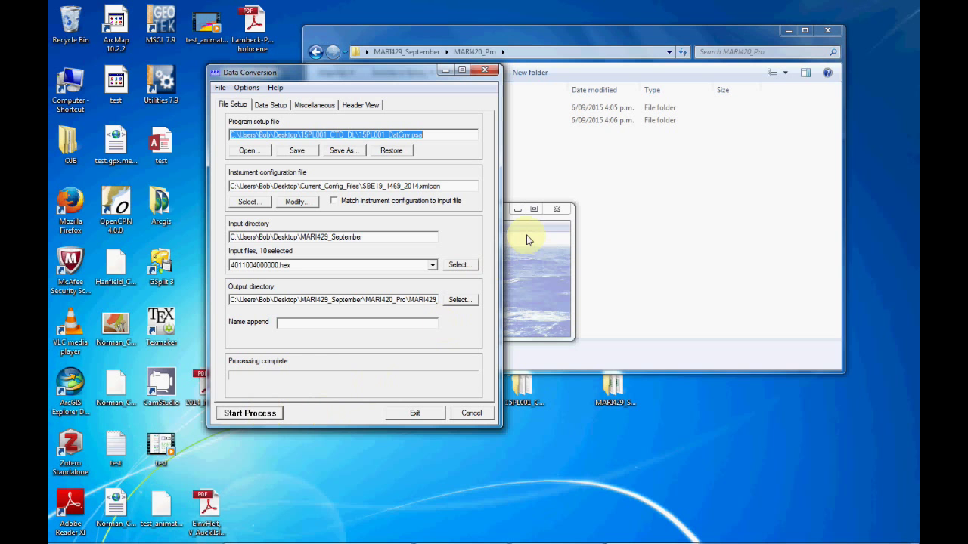
- Open the MARI429_September desktop folder in the file explorer and go to MARI429_CNV inside MARI420_Pro to check the converted files
double_click(632, 393)
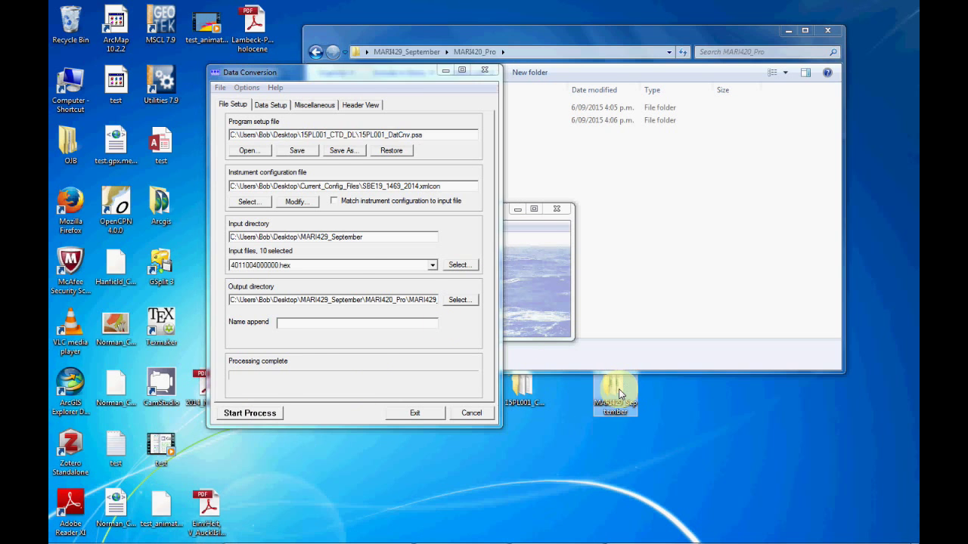
click(472, 138)
double_click(472, 139)
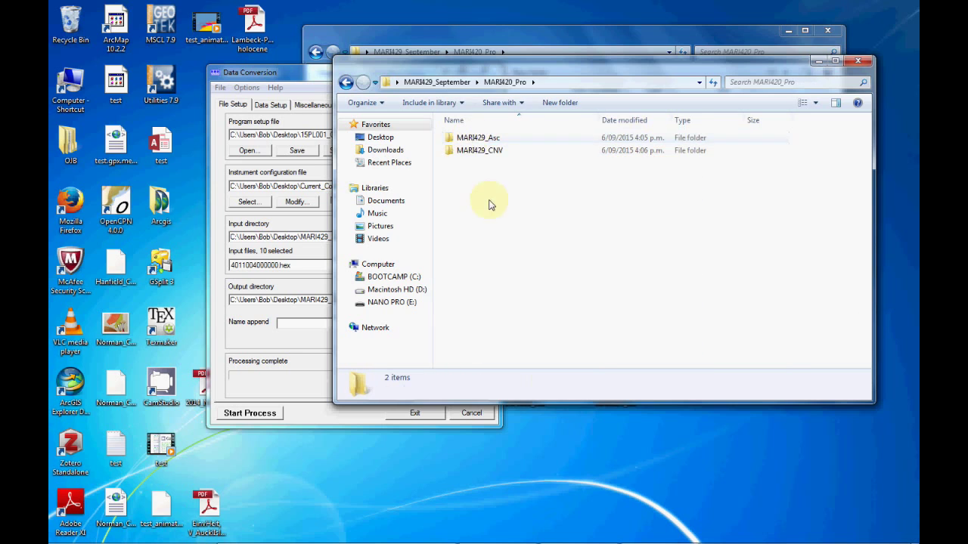
double_click(487, 151)
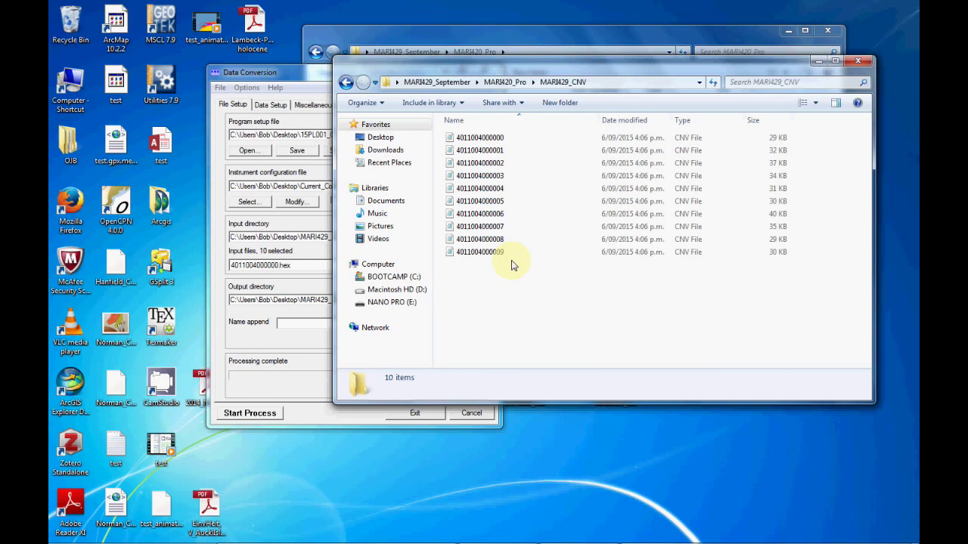
double_click(484, 138)
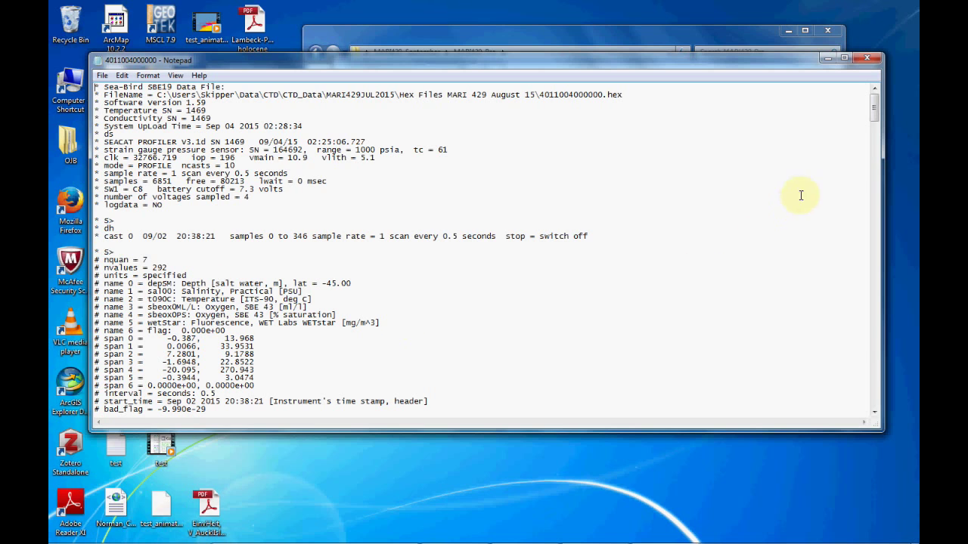
drag(874, 104, 879, 198)
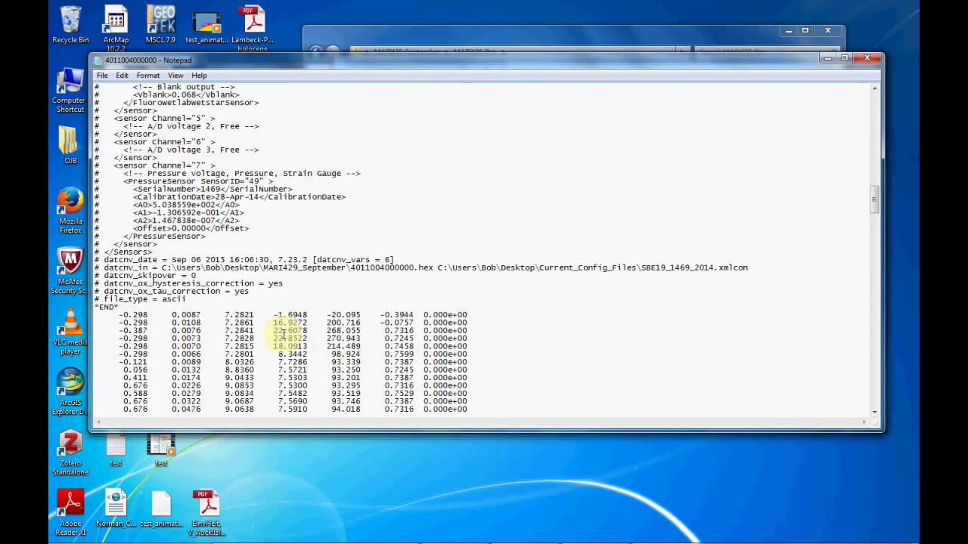
drag(875, 197, 879, 248)
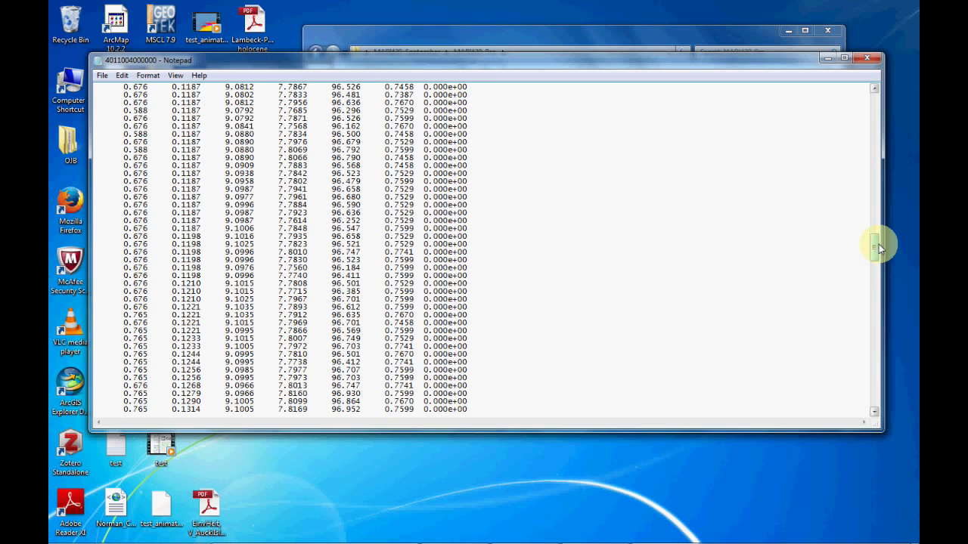
drag(878, 249, 877, 382)
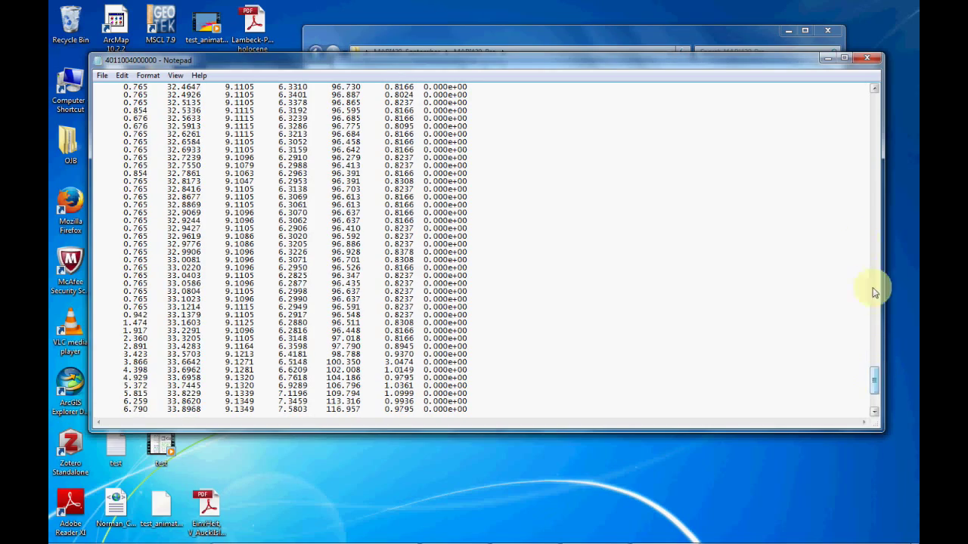
click(868, 61)
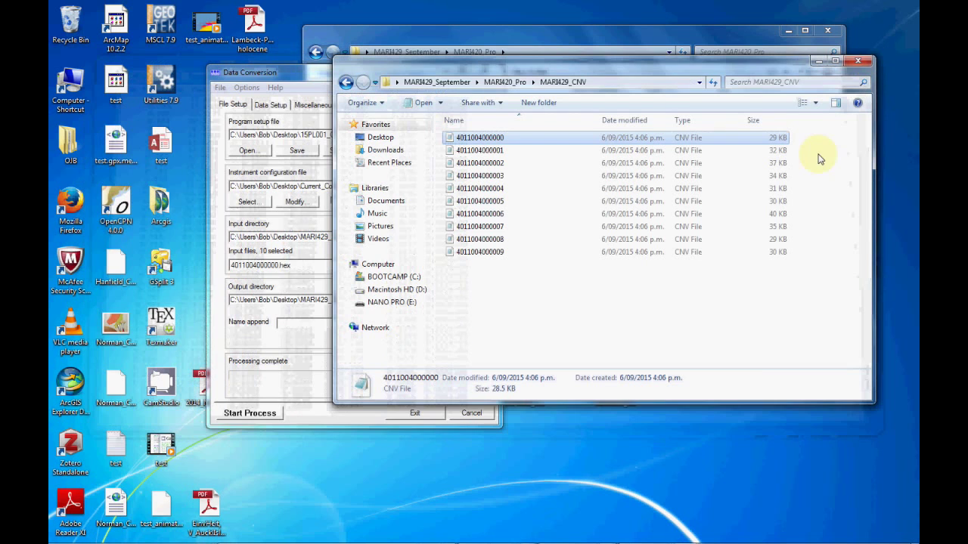
- Return to Data Conversion and save the program setup file as MARI429_DatCnv in the MARI429_September desktop folder
click(279, 78)
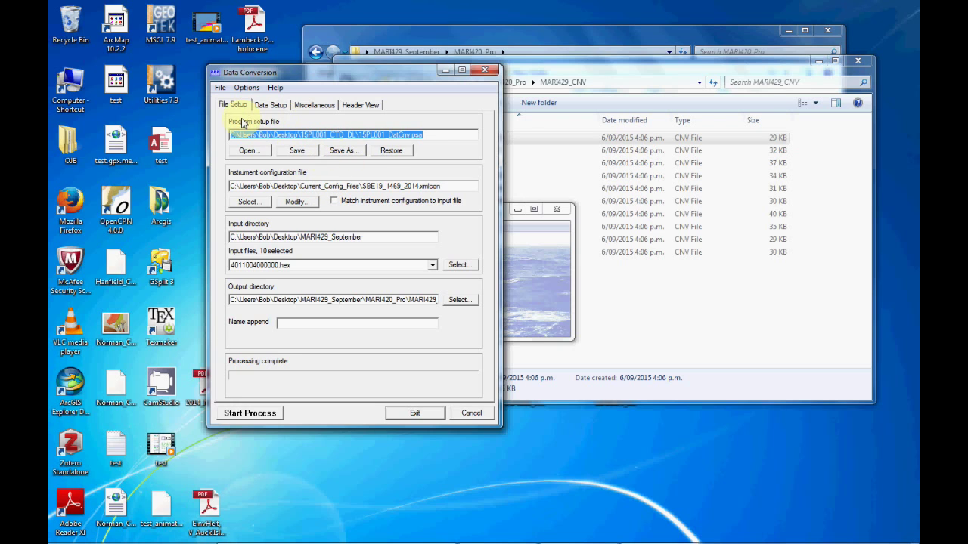
click(342, 150)
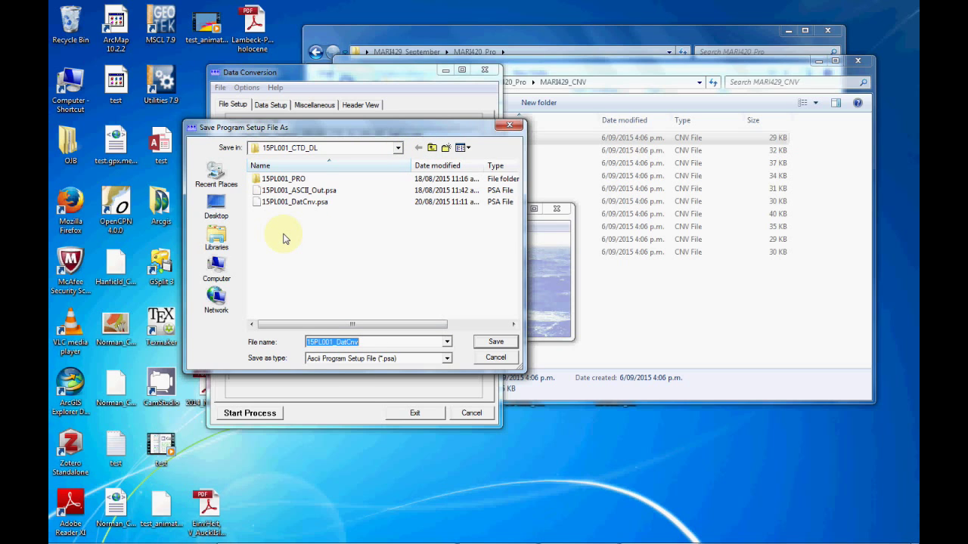
click(216, 206)
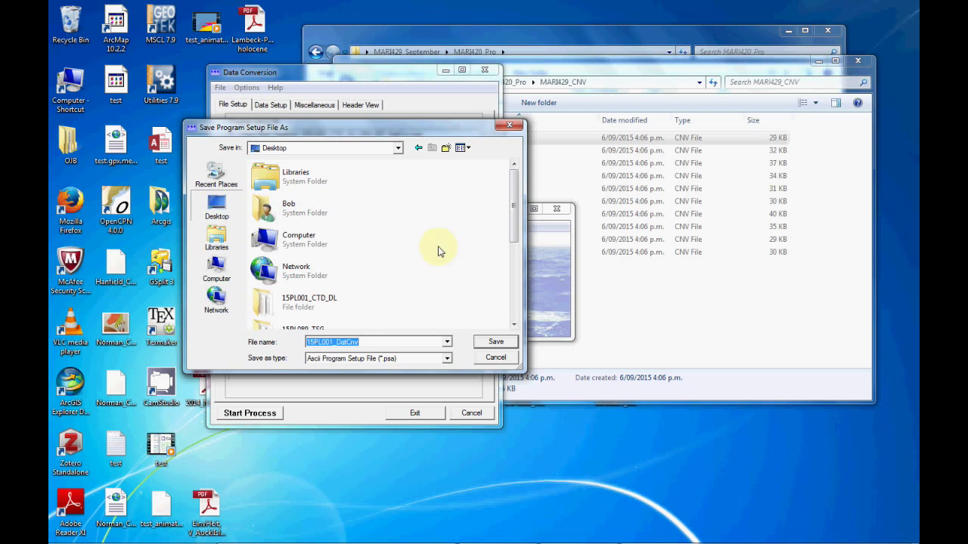
drag(517, 216, 521, 273)
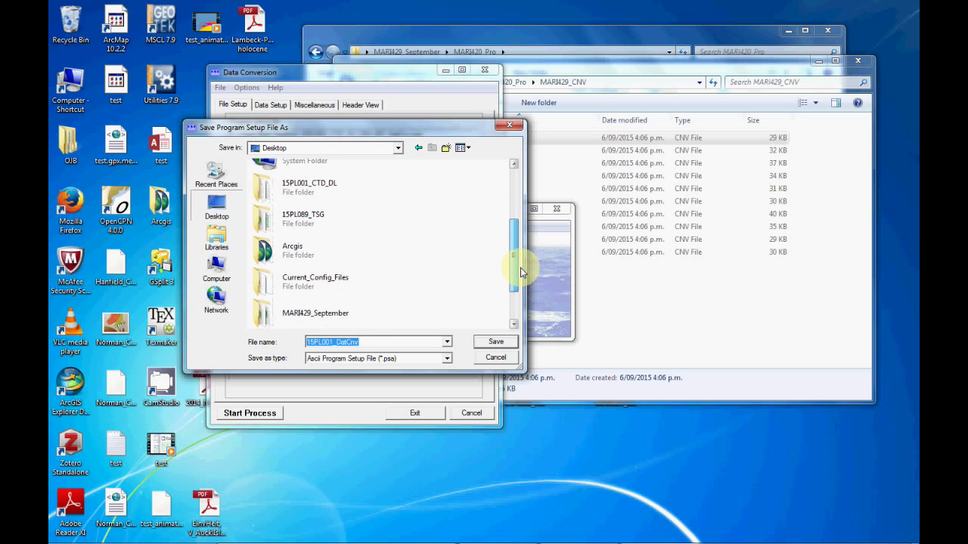
double_click(313, 312)
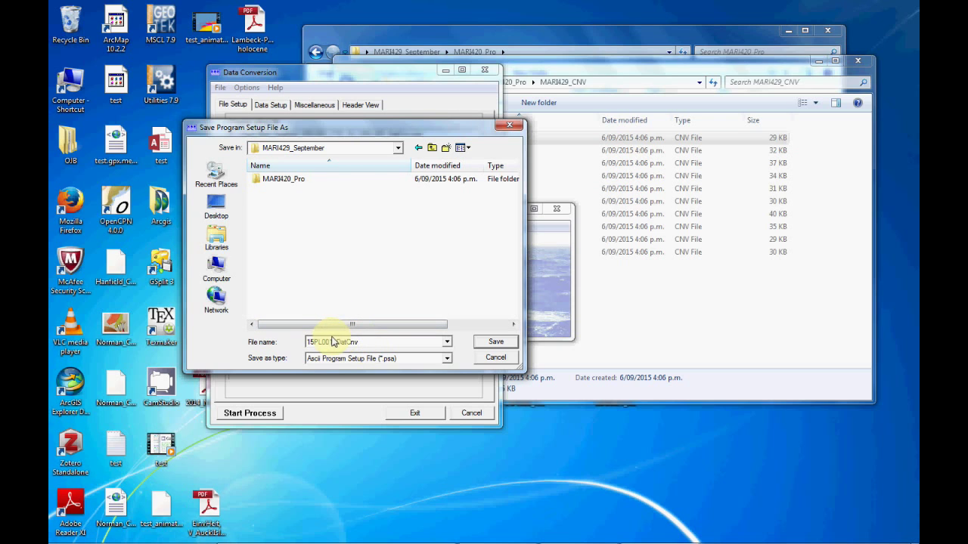
drag(355, 342, 298, 340)
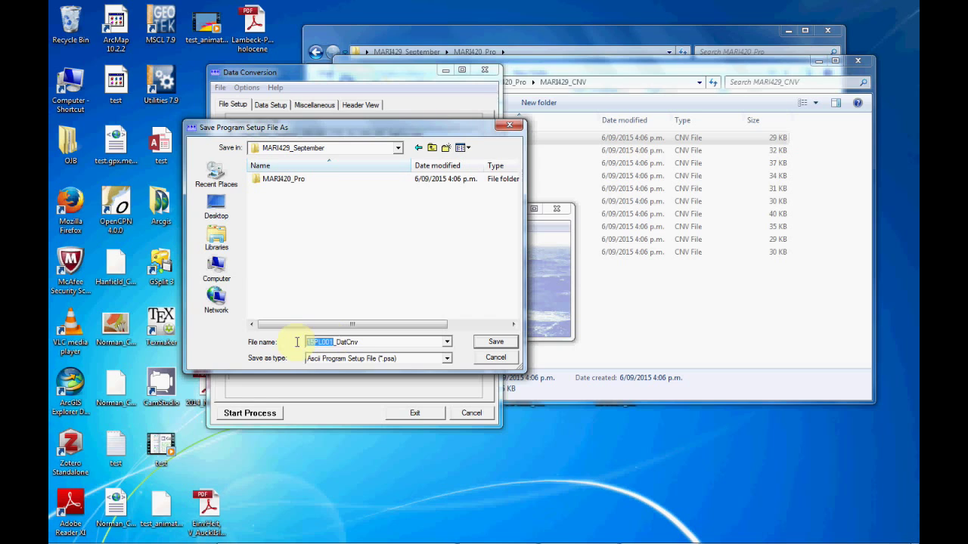
text(MARI429)
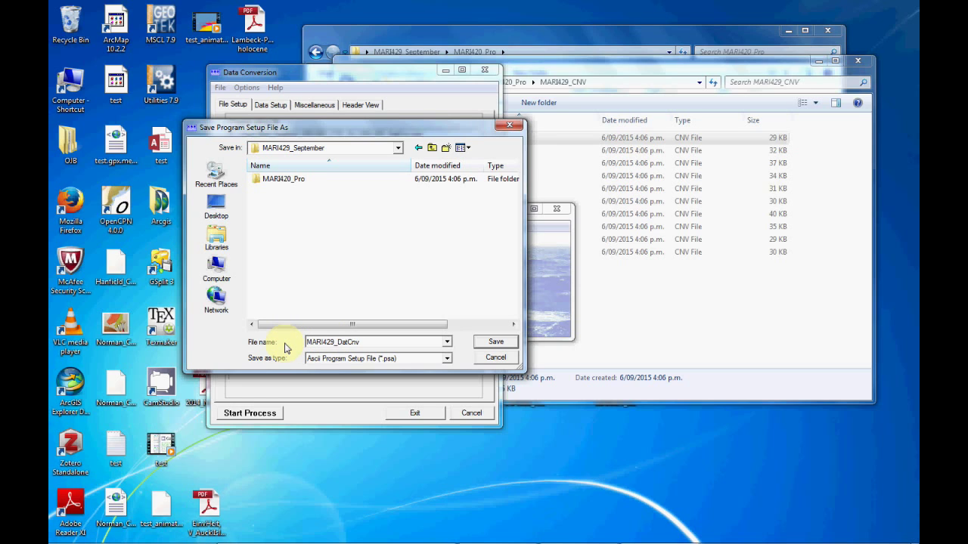
click(496, 342)
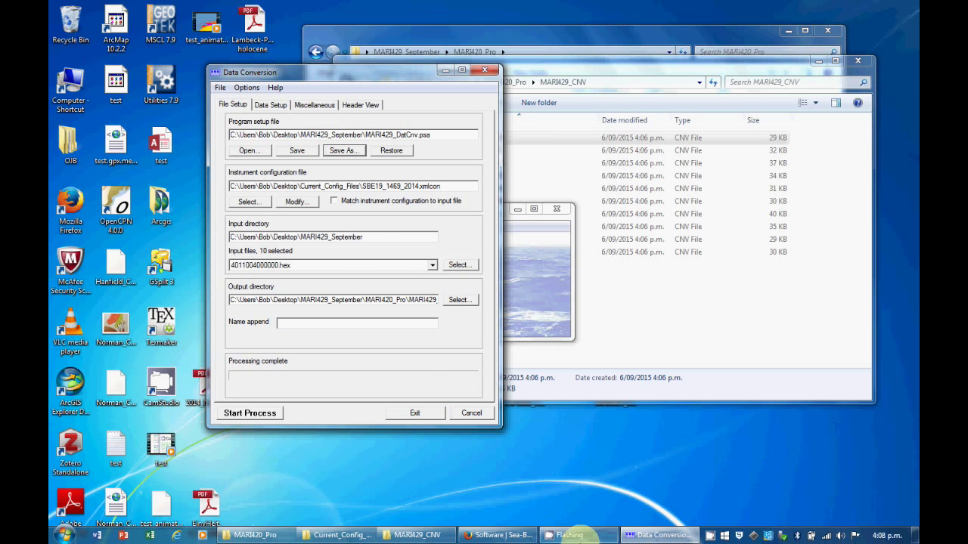
- Move the MARI429_CNV window aside and open the MARI429_September desktop folder to look for the saved MARI429_DatCnv.psa setup file
double_click(644, 56)
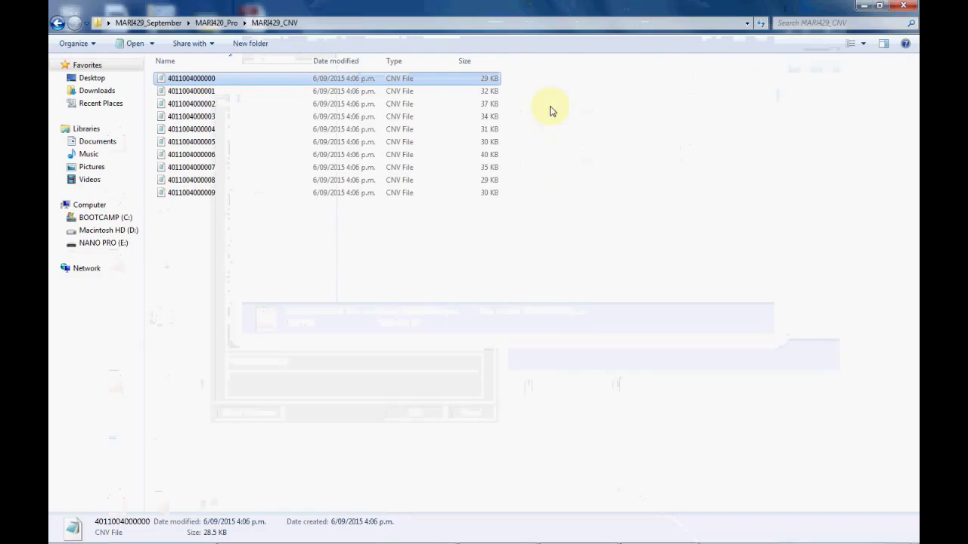
click(879, 5)
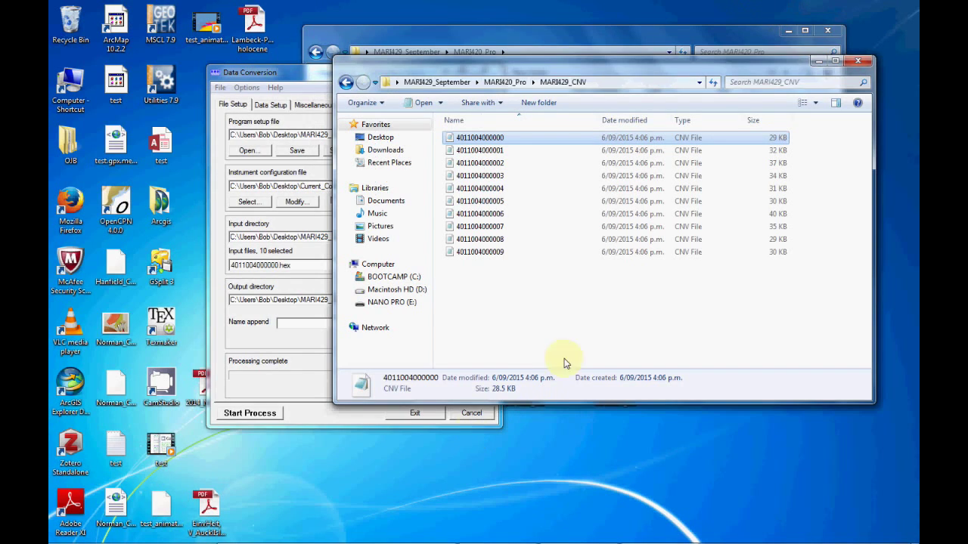
drag(569, 46, 309, 18)
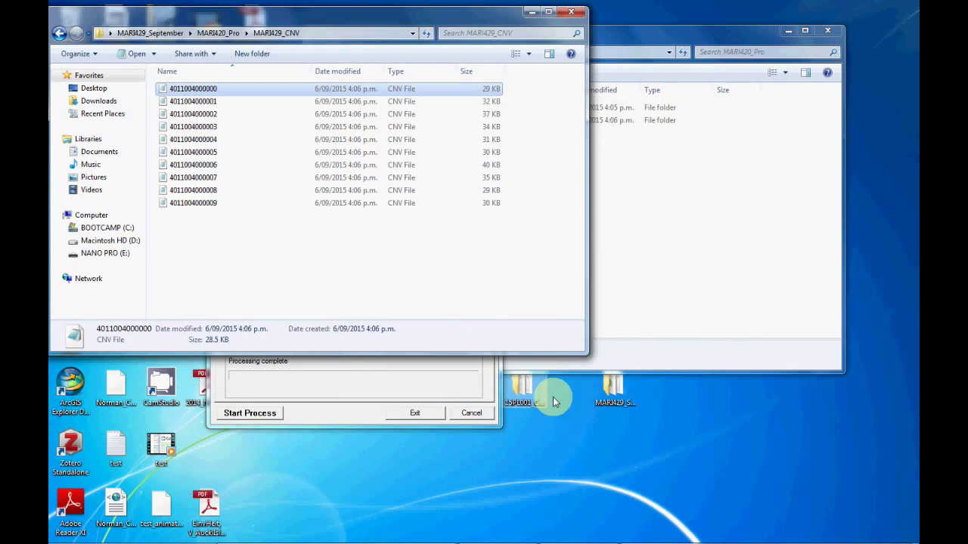
double_click(613, 385)
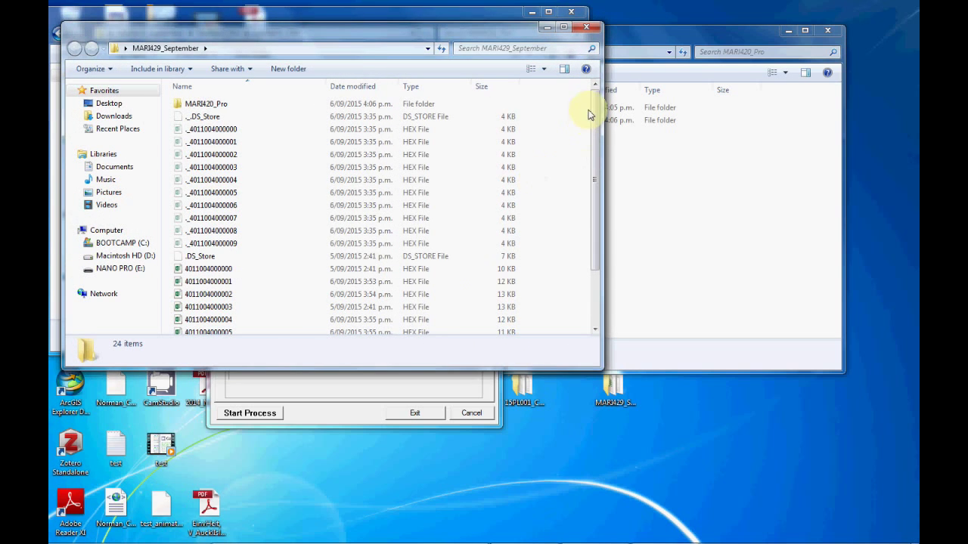
drag(593, 100, 606, 232)
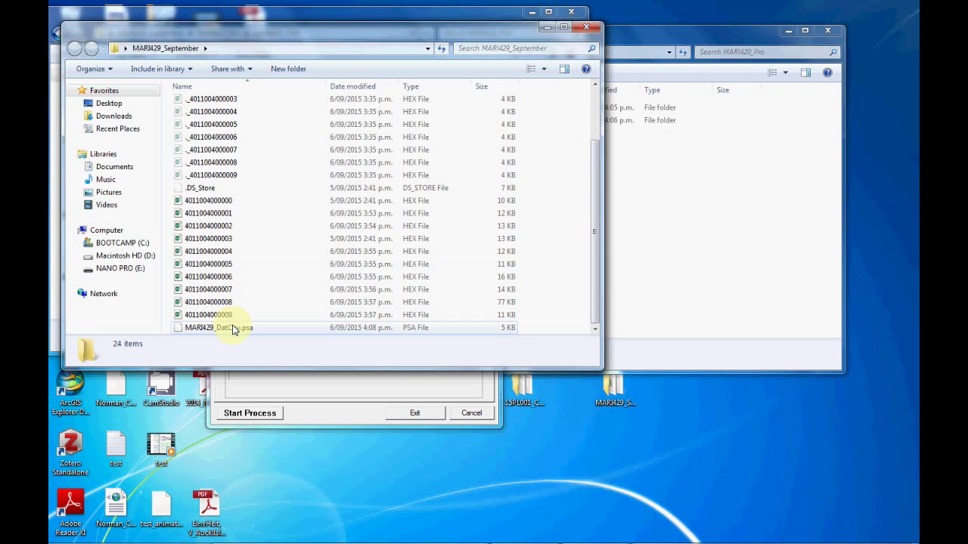